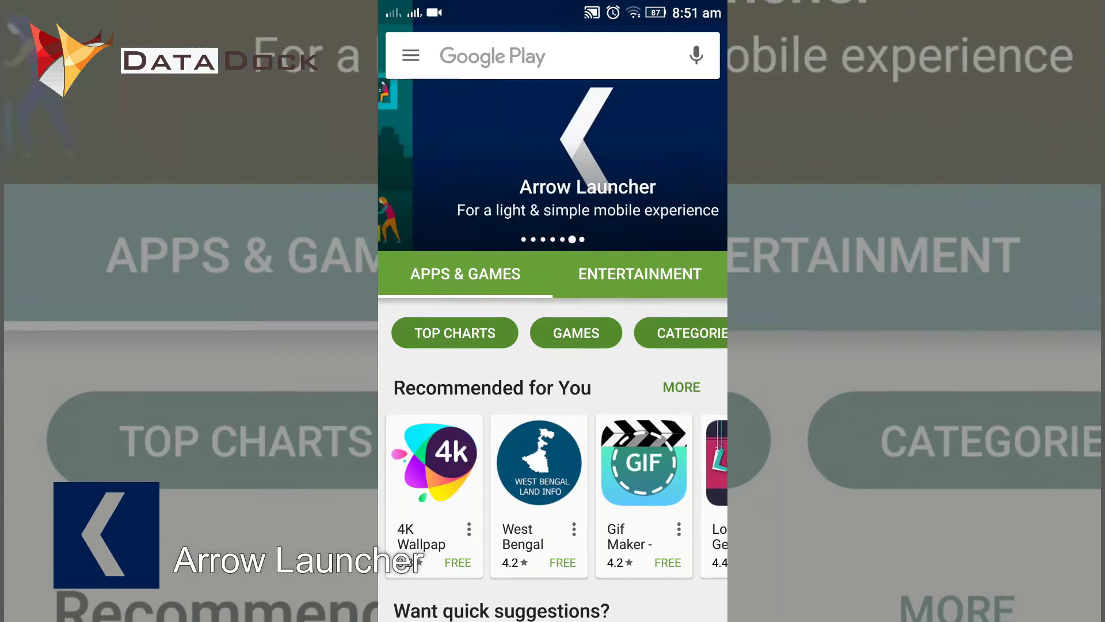
Step: Open Arrow Launcher's Play Store page, look over it, and start the install
click(553, 161)
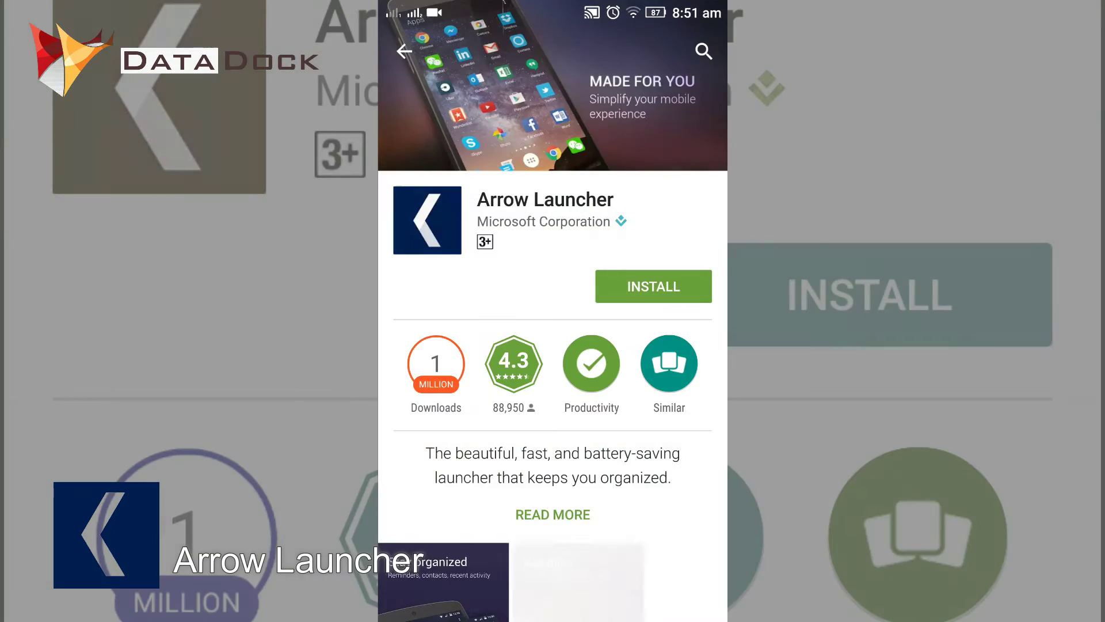
scroll(553, 311, down, 3)
scroll(553, 311, down, 10)
scroll(553, 311, up, 5)
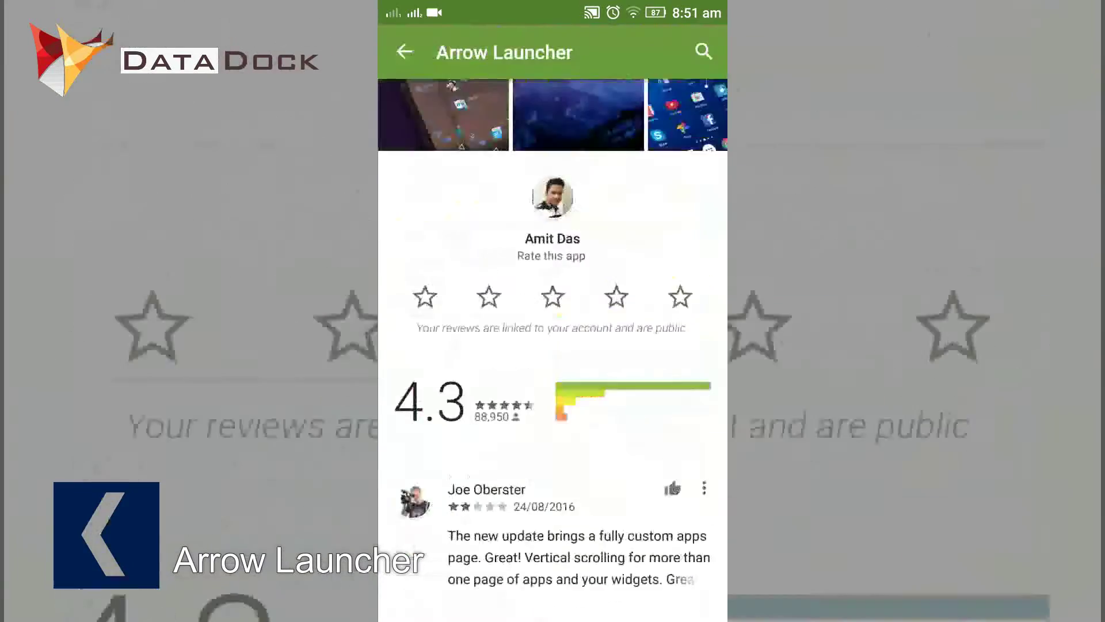
scroll(553, 311, up, 3)
scroll(553, 311, up, 5)
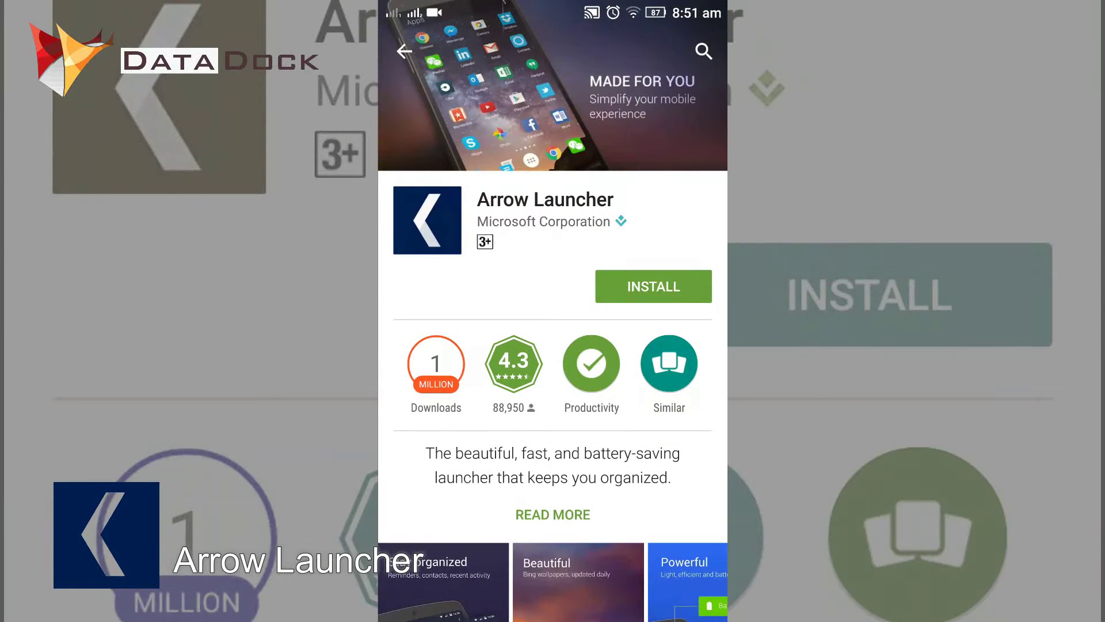
click(653, 286)
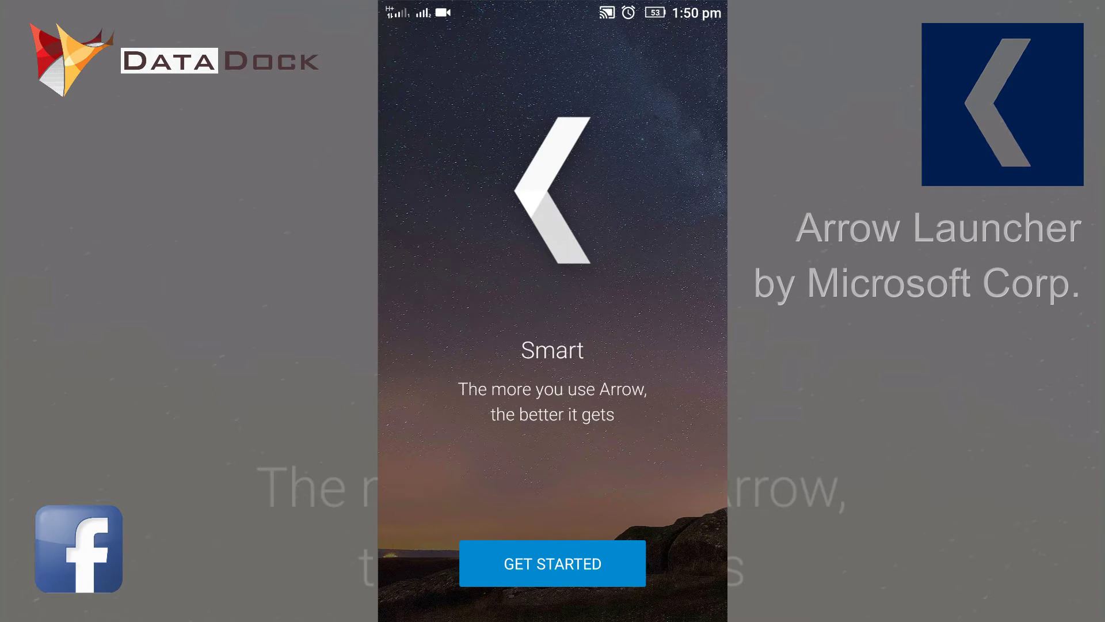
Step: Add Messenger, WhatsApp, Contacts, File Explorer, Gmail, Maps and YouTube as top apps
click(553, 563)
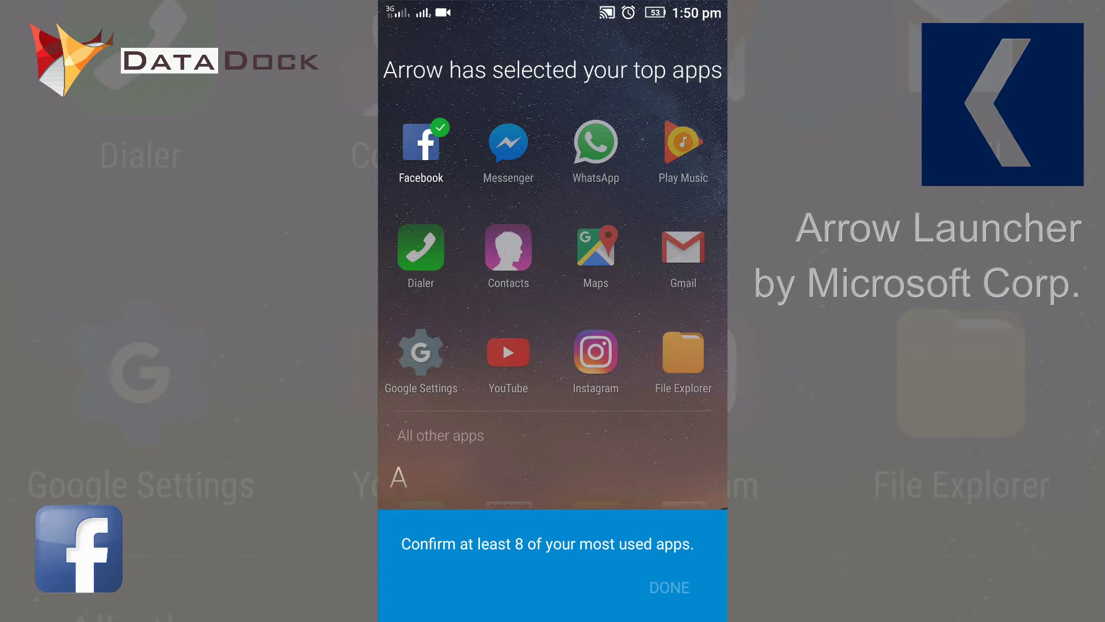
click(508, 144)
click(596, 144)
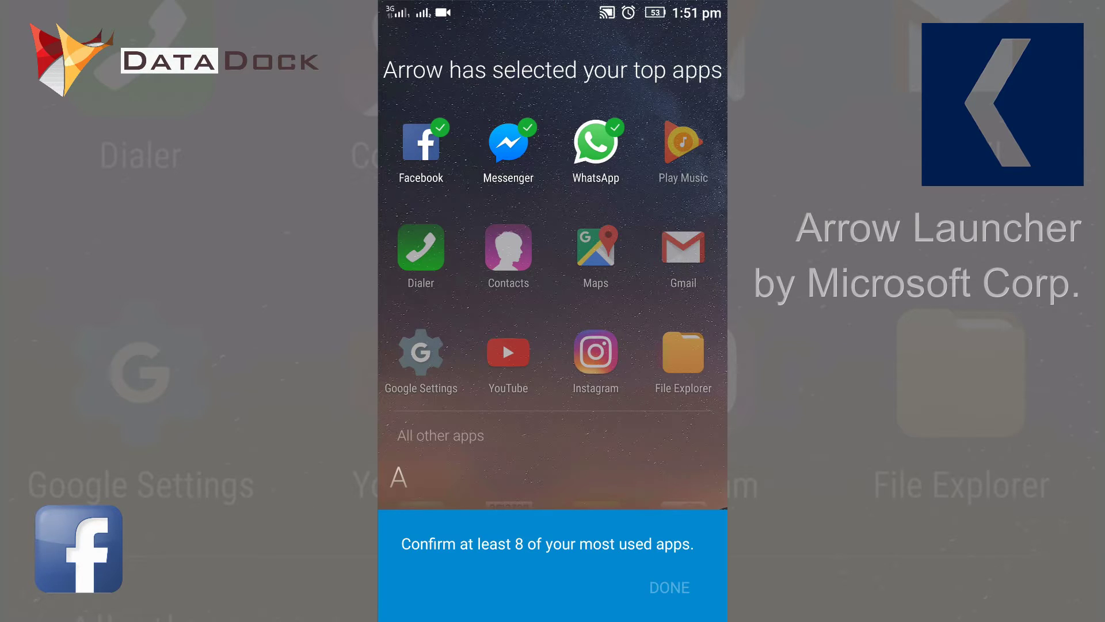
click(508, 248)
click(683, 352)
click(683, 248)
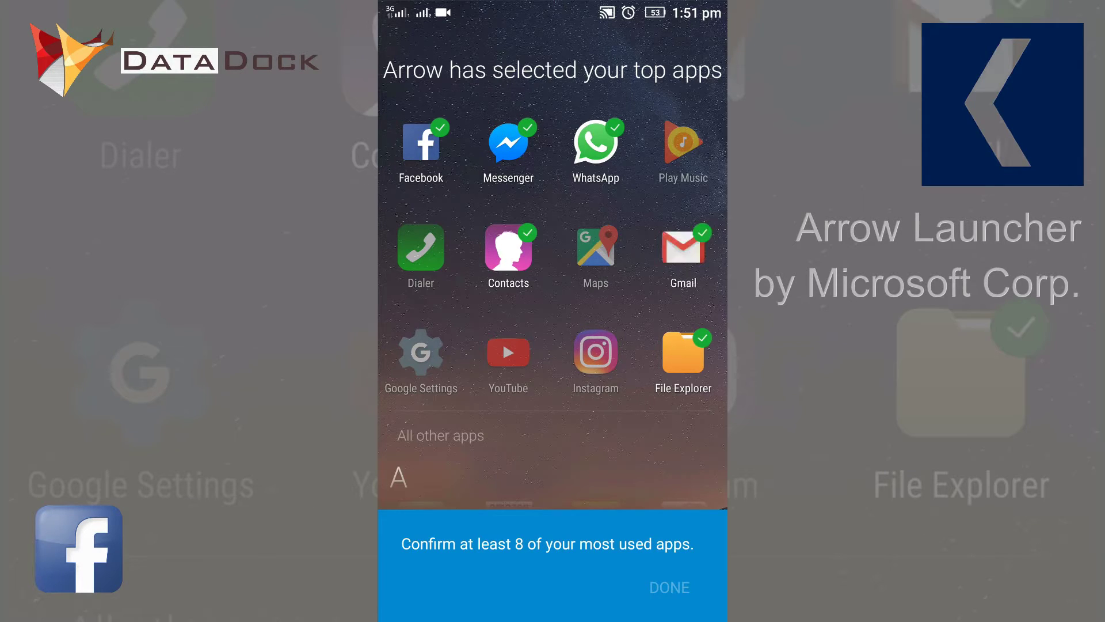
click(596, 248)
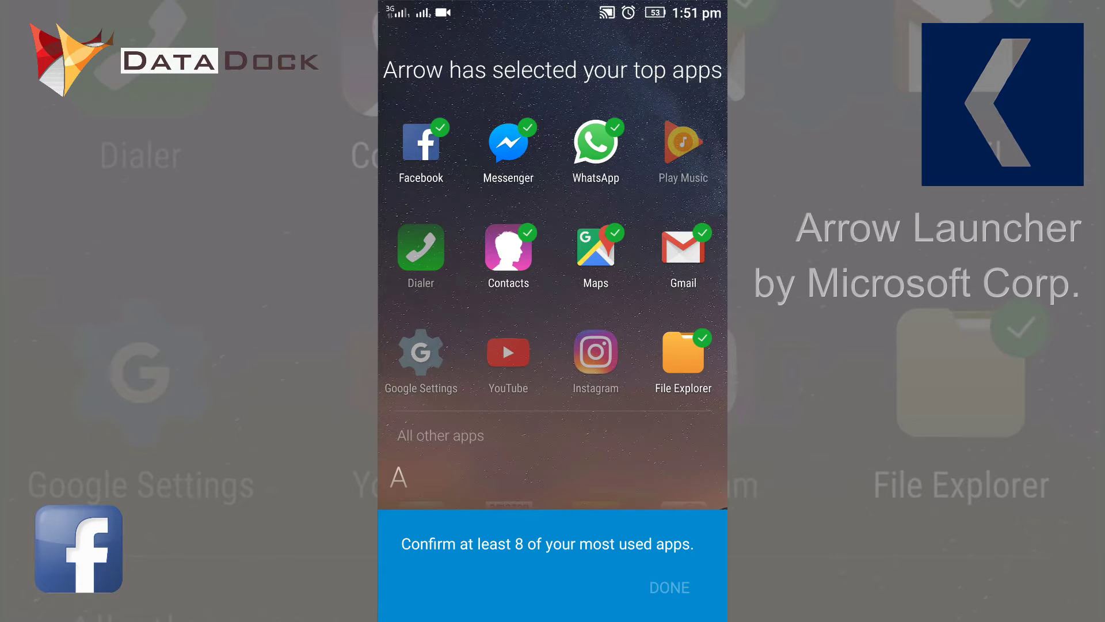
click(509, 351)
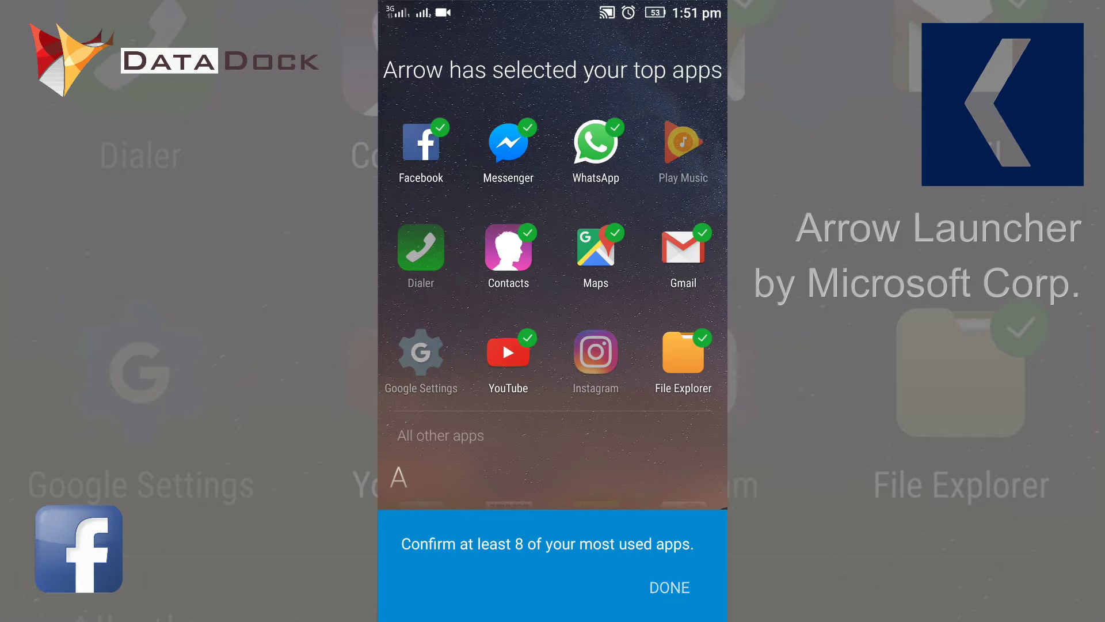
click(669, 588)
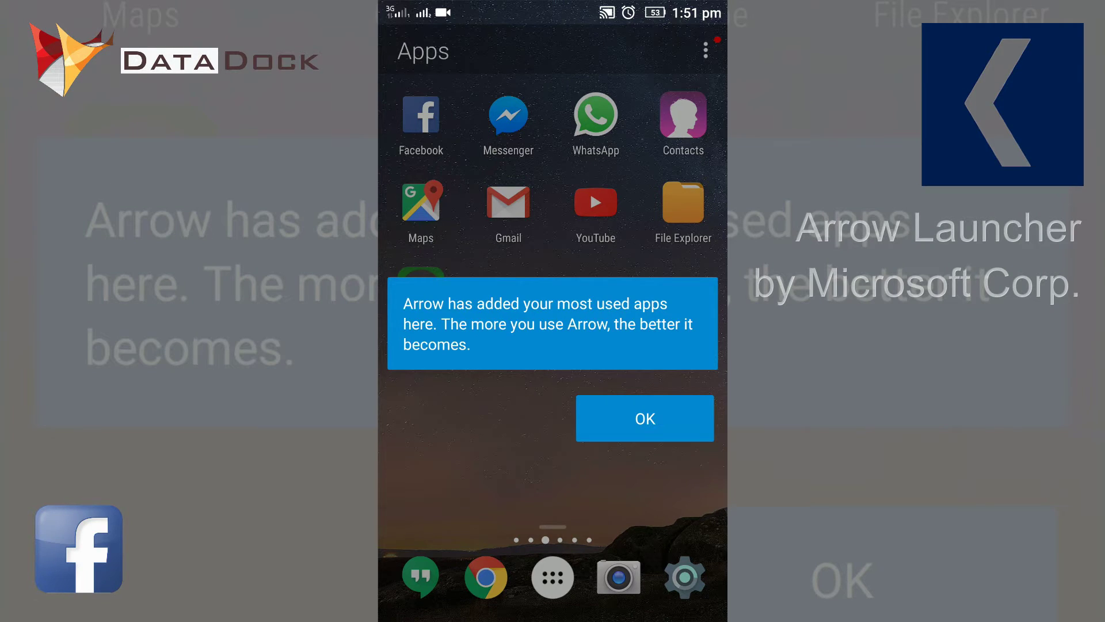
Step: Dismiss the notice that the most-used apps were added
click(645, 419)
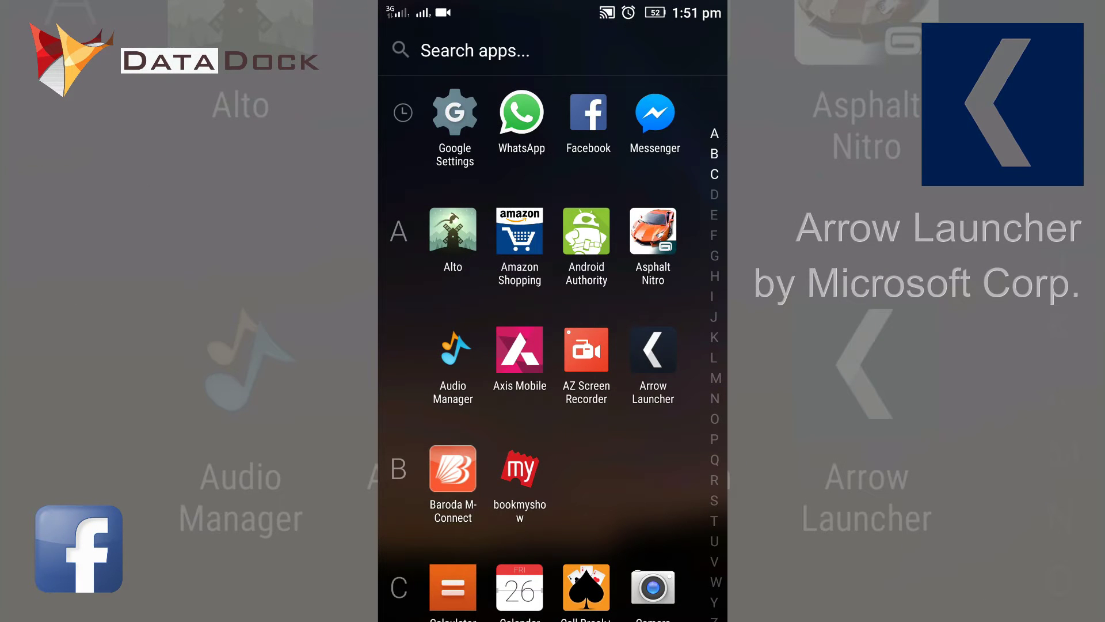
scroll(552, 346, down, 2)
scroll(553, 345, down, 3)
scroll(552, 345, down, 3)
scroll(553, 345, down, 2)
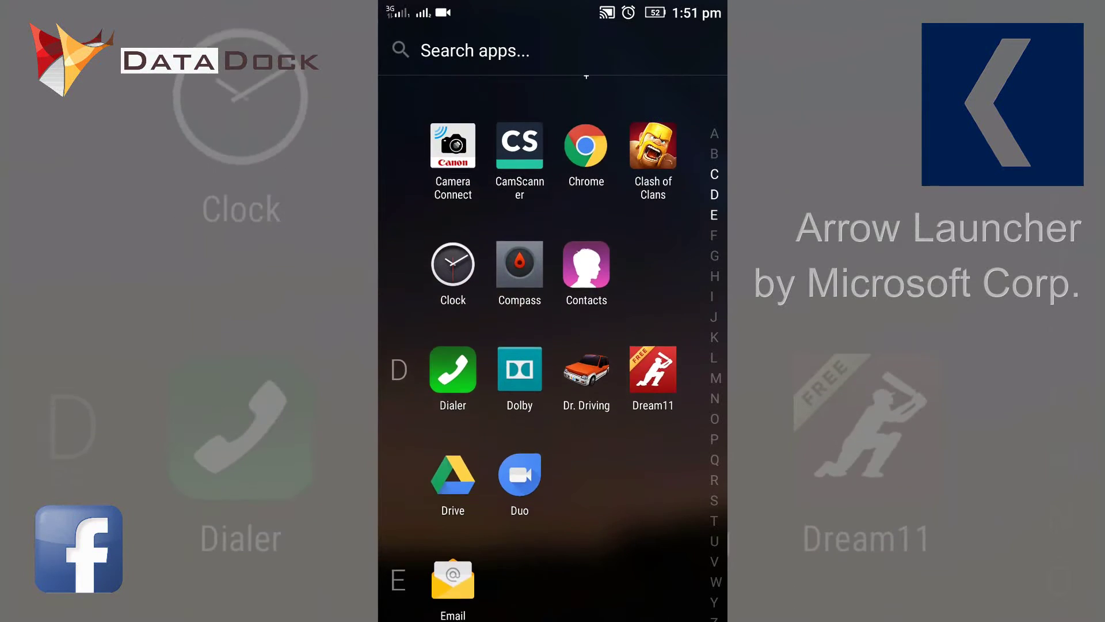
scroll(553, 345, down, 5)
scroll(553, 345, down, 7)
scroll(553, 346, up, 2)
scroll(553, 345, up, 10)
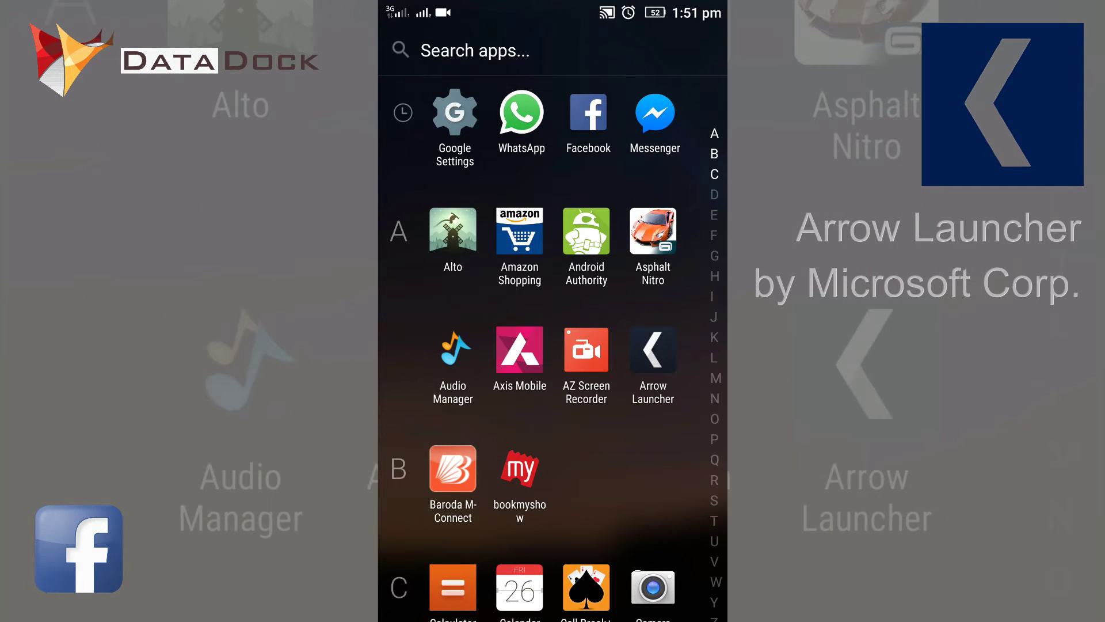
scroll(552, 346, down, 1)
scroll(553, 345, down, 5)
scroll(552, 346, down, 5)
scroll(553, 346, down, 5)
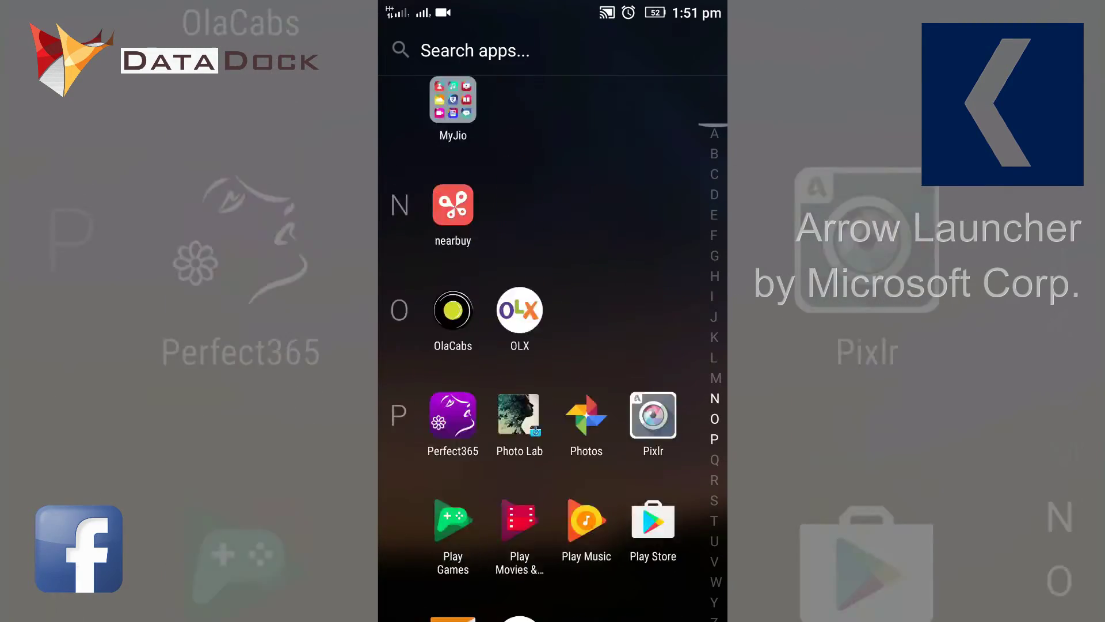
scroll(553, 345, down, 5)
scroll(553, 346, down, 2)
scroll(553, 346, up, 5)
scroll(553, 346, up, 4)
scroll(553, 346, up, 5)
scroll(552, 346, up, 4)
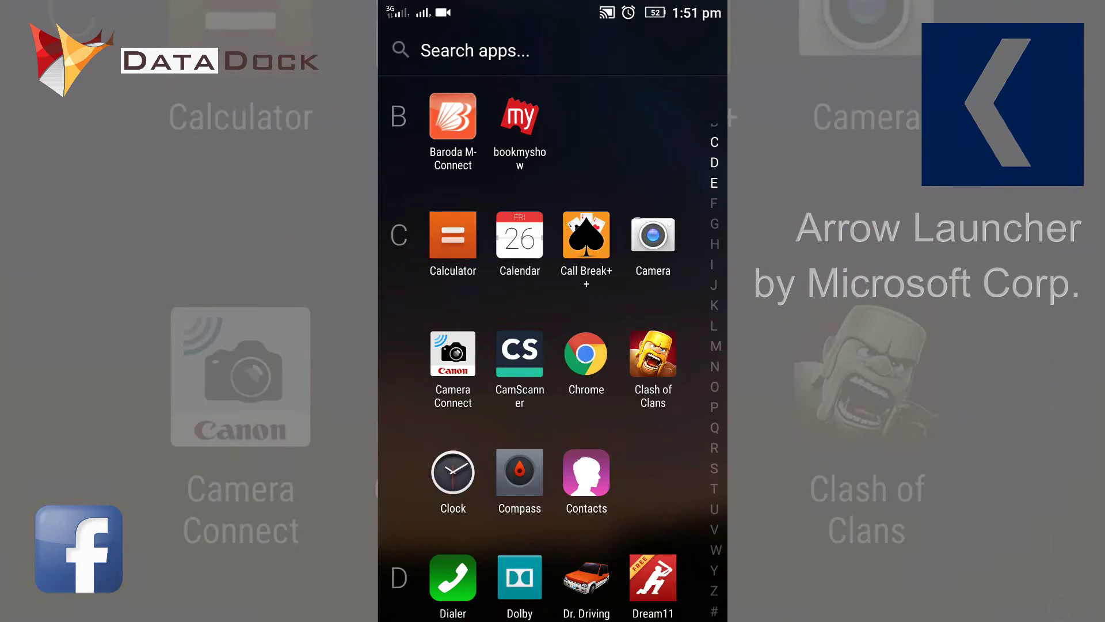
scroll(552, 346, up, 3)
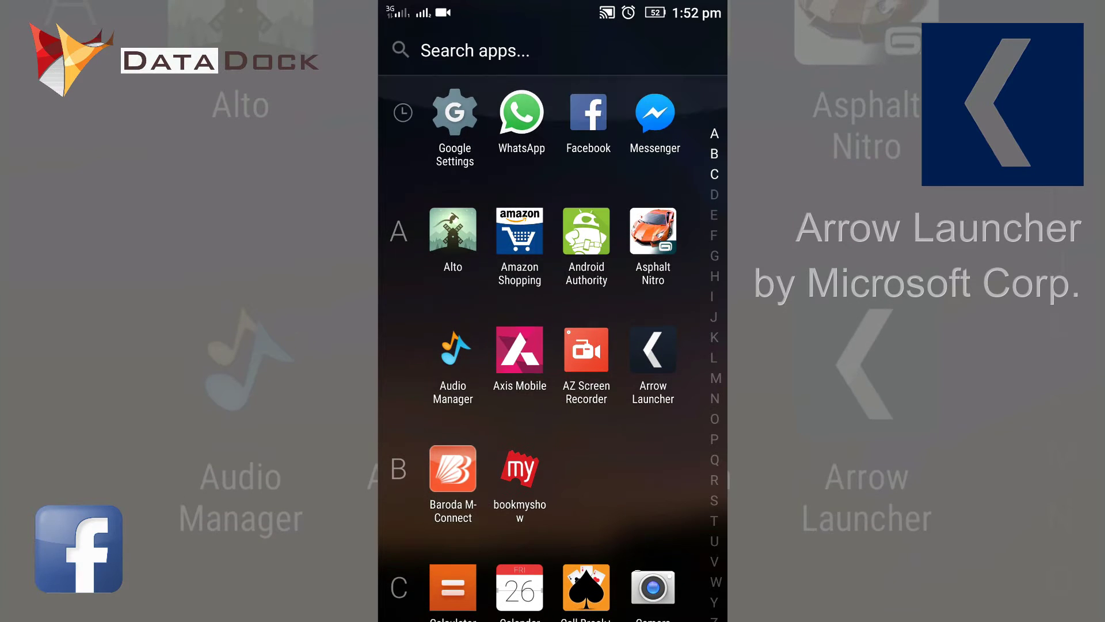
scroll(553, 346, down, 5)
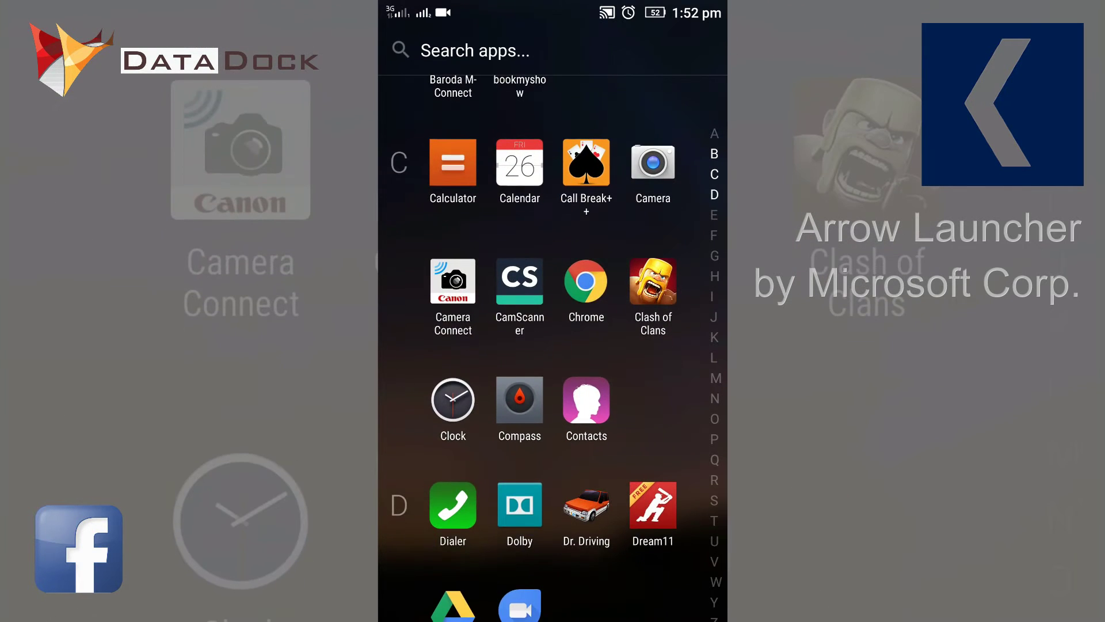
scroll(552, 345, down, 5)
scroll(552, 346, down, 4)
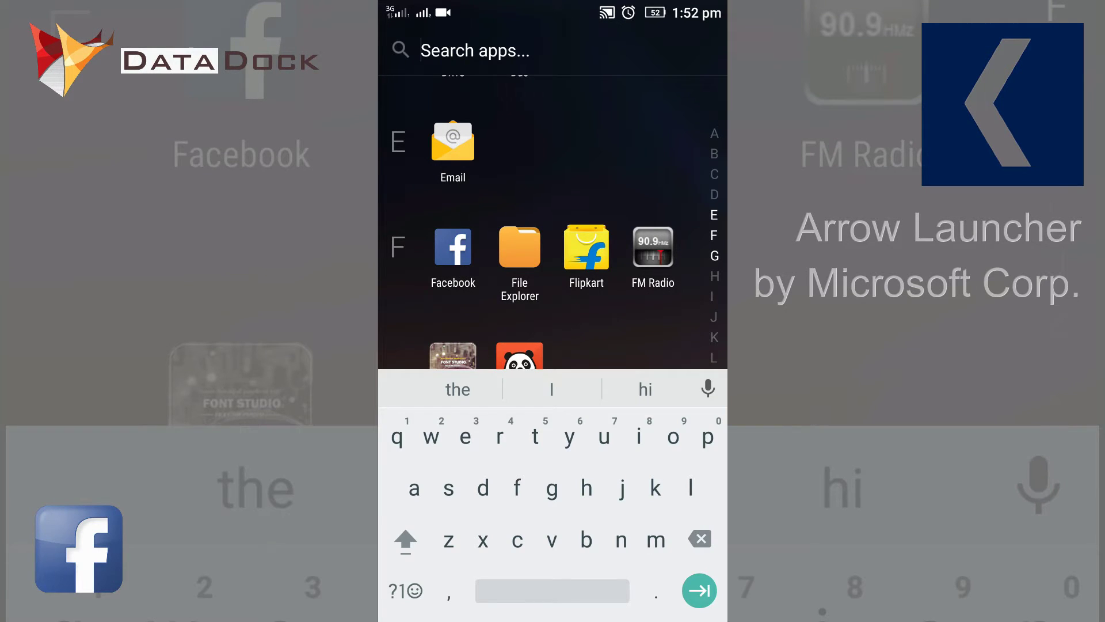
Step: Search apps for 'yout', clear it, search 'file', then close the search
text(you)
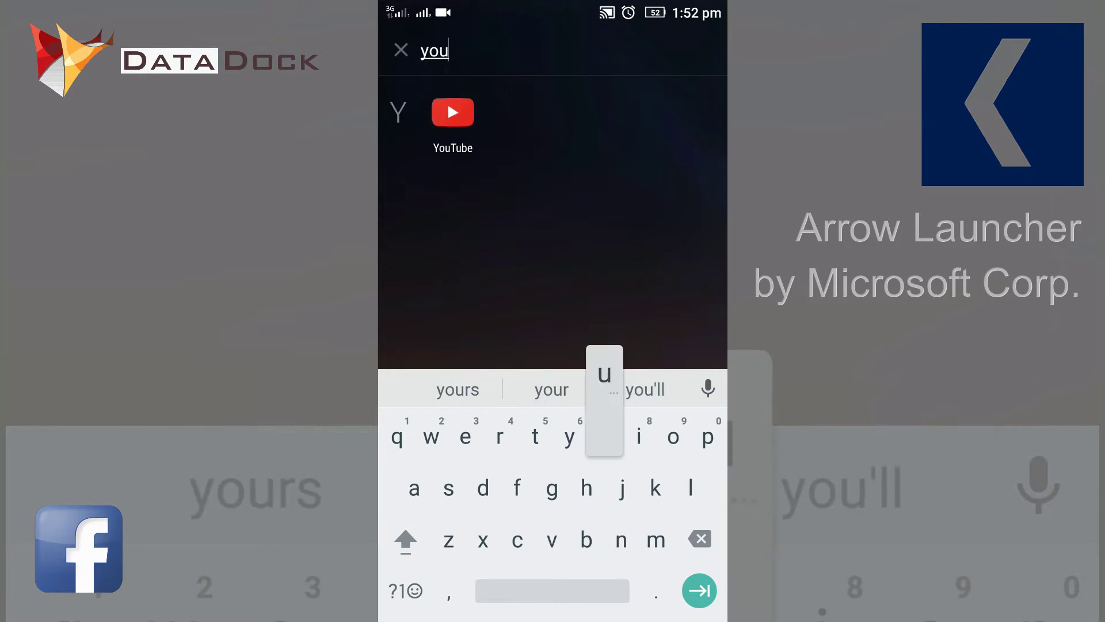
text(t)
key(BackSpace)
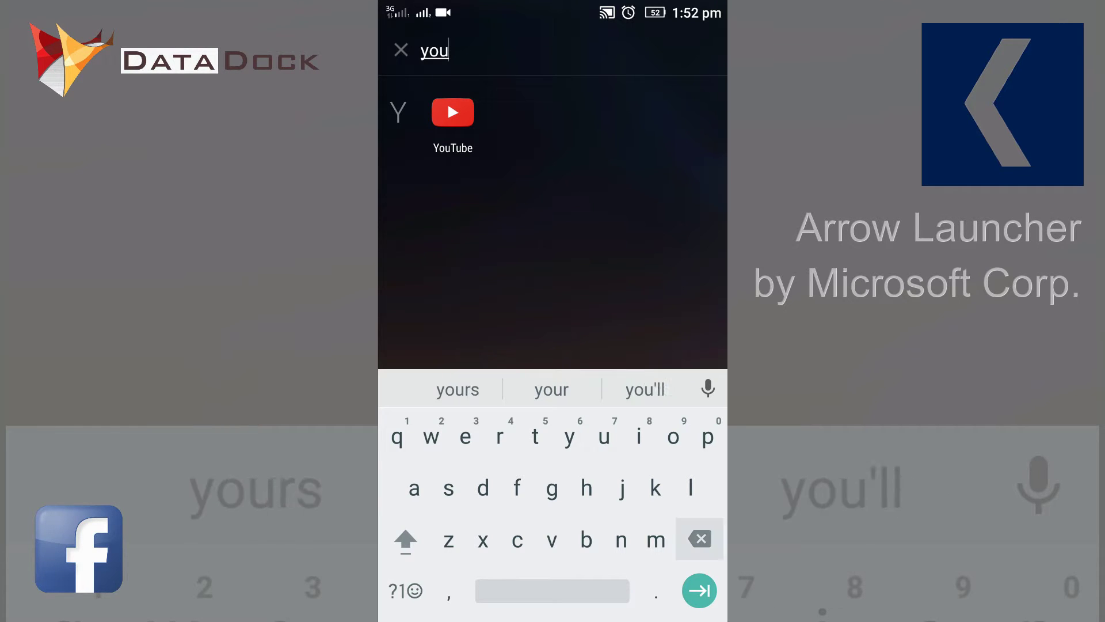
key(BackSpace)
key(BackSpace)
key(BackSpace)
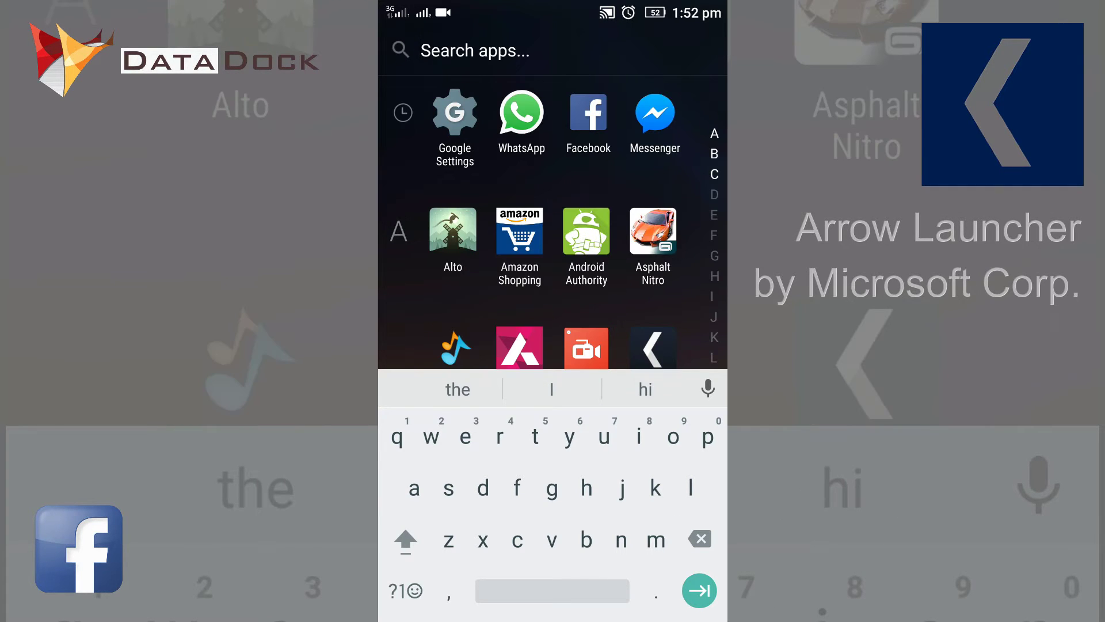
text(file)
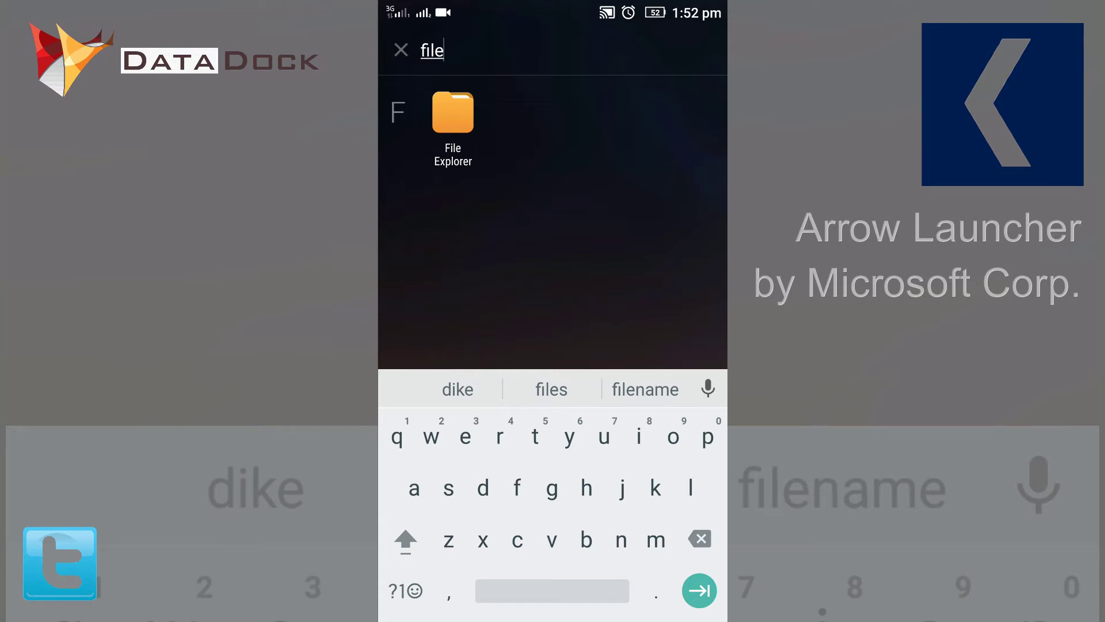
key(Escape)
key(Escape)
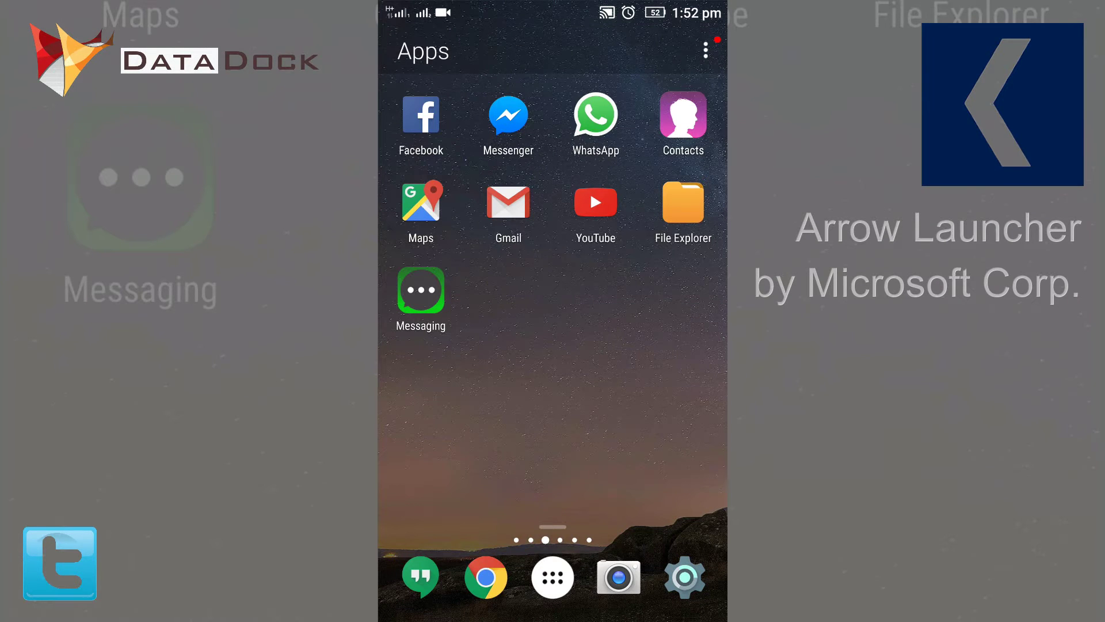
Step: Choose Wallpaper from the home screen menu
key(Menu)
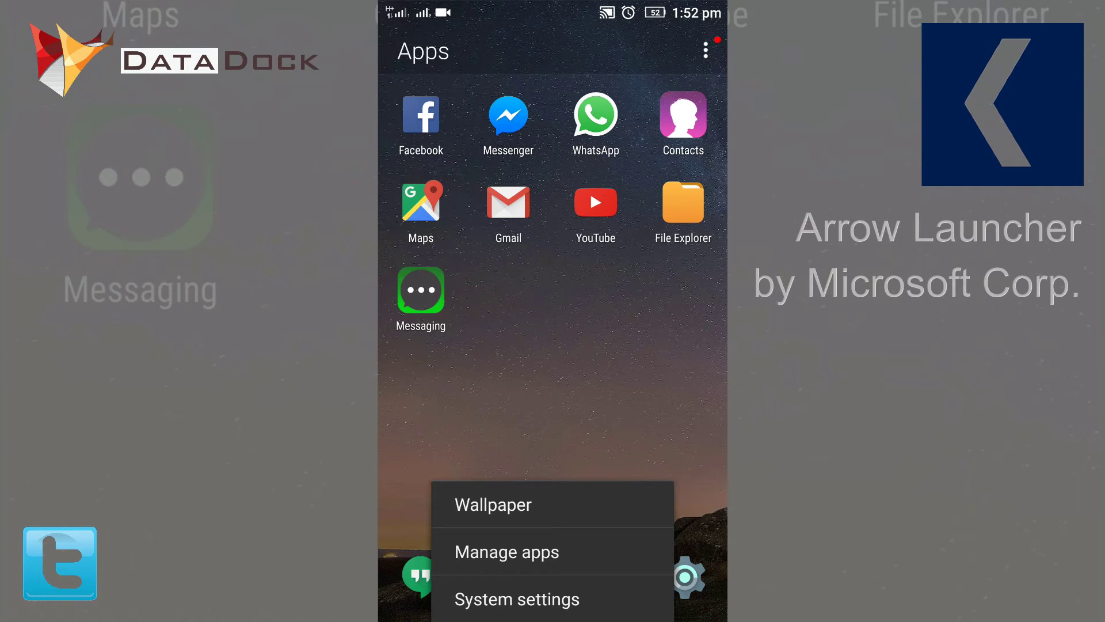
click(493, 504)
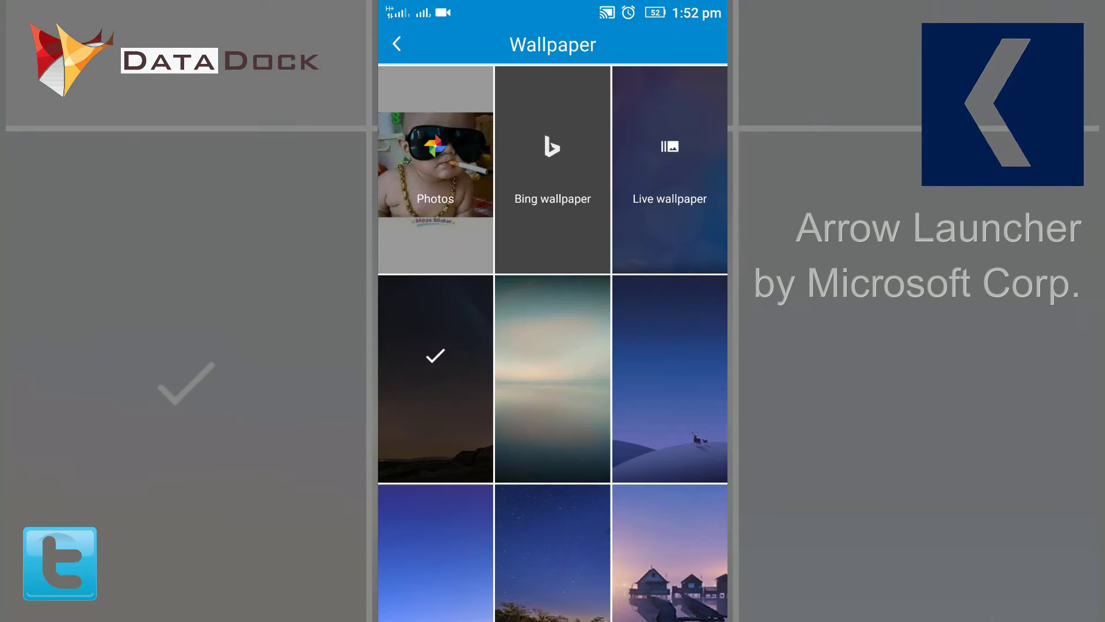
Step: Scroll through the wallpaper gallery without picking a new wallpaper
scroll(553, 346, down, 10)
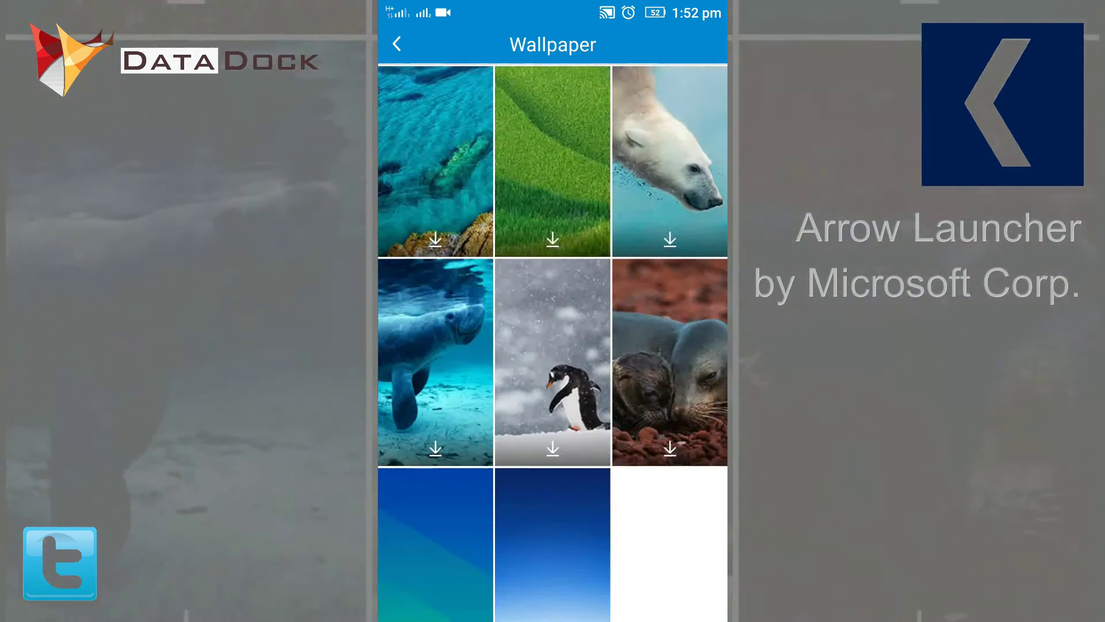
scroll(553, 345, up, 10)
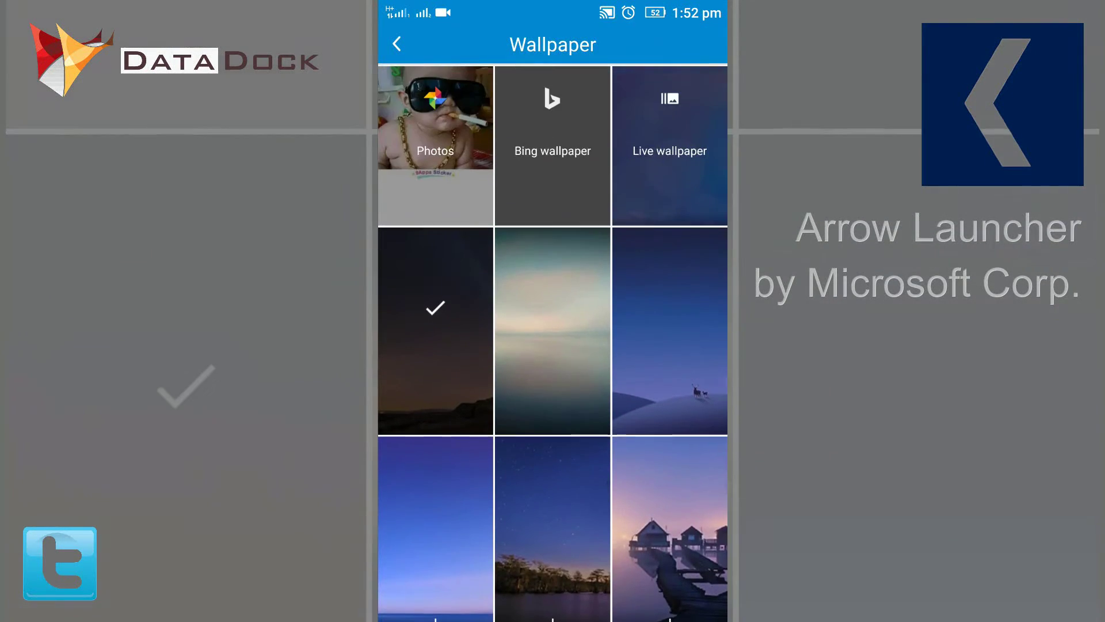
scroll(553, 345, down, 5)
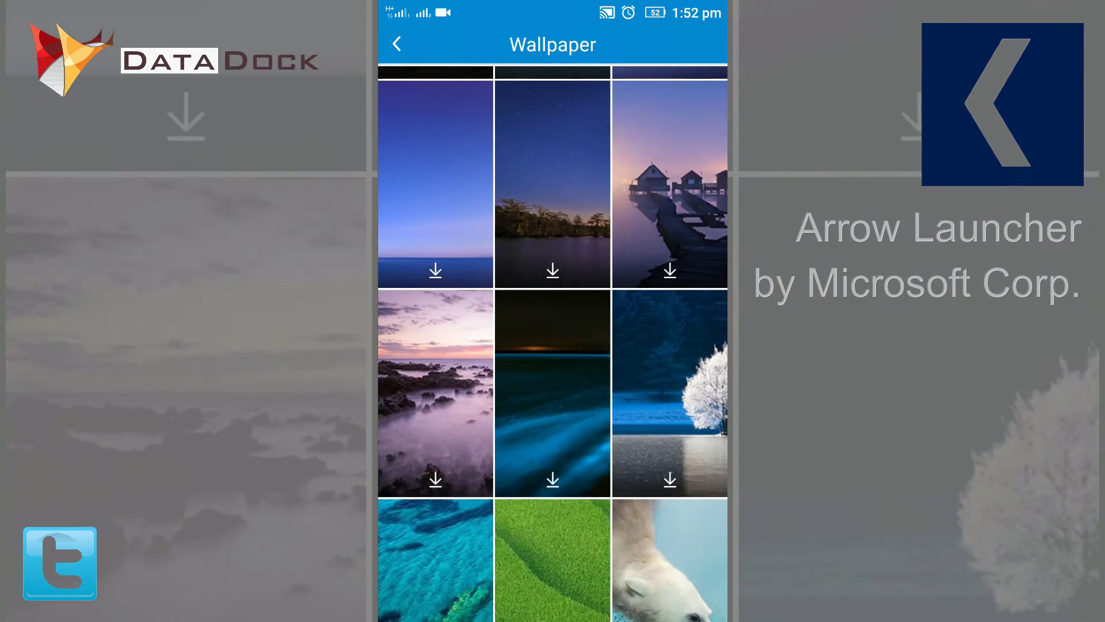
scroll(552, 345, down, 5)
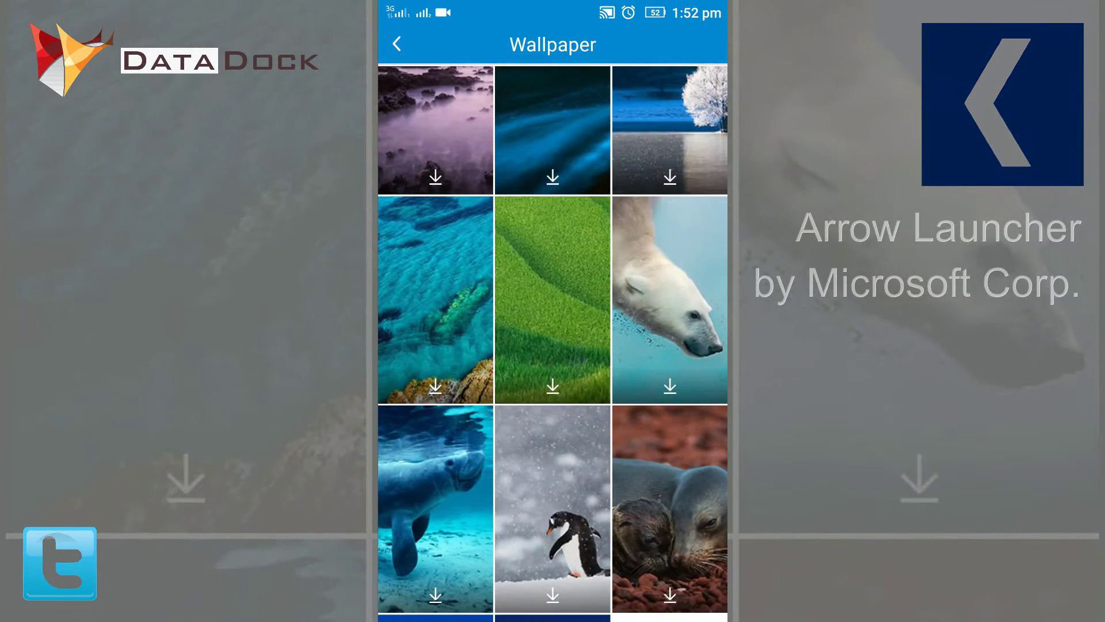
scroll(553, 345, up, 10)
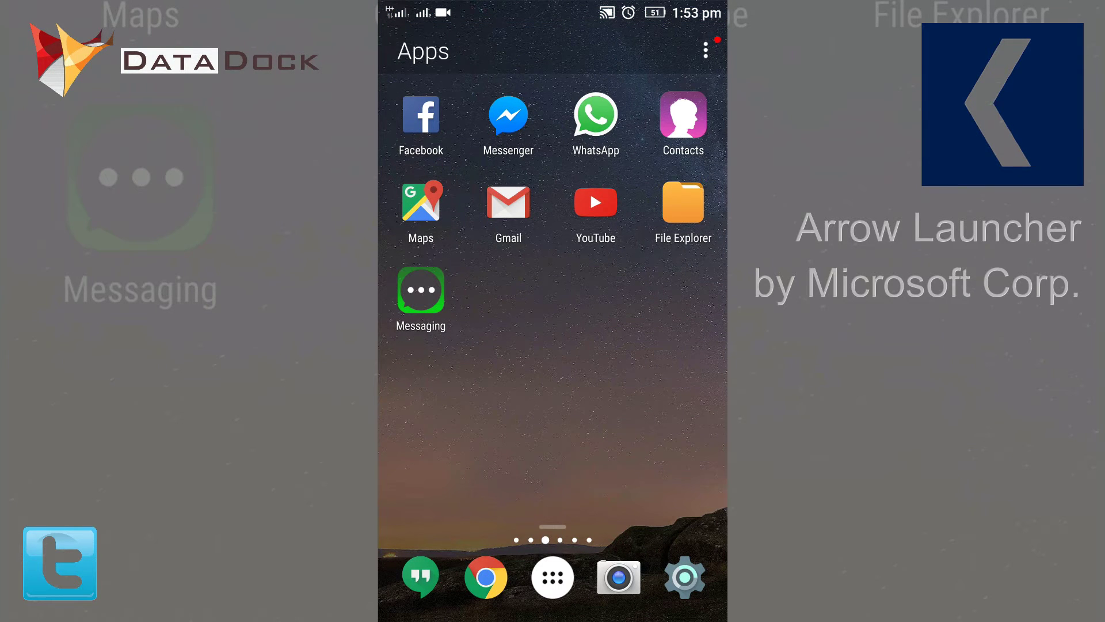
key(Menu)
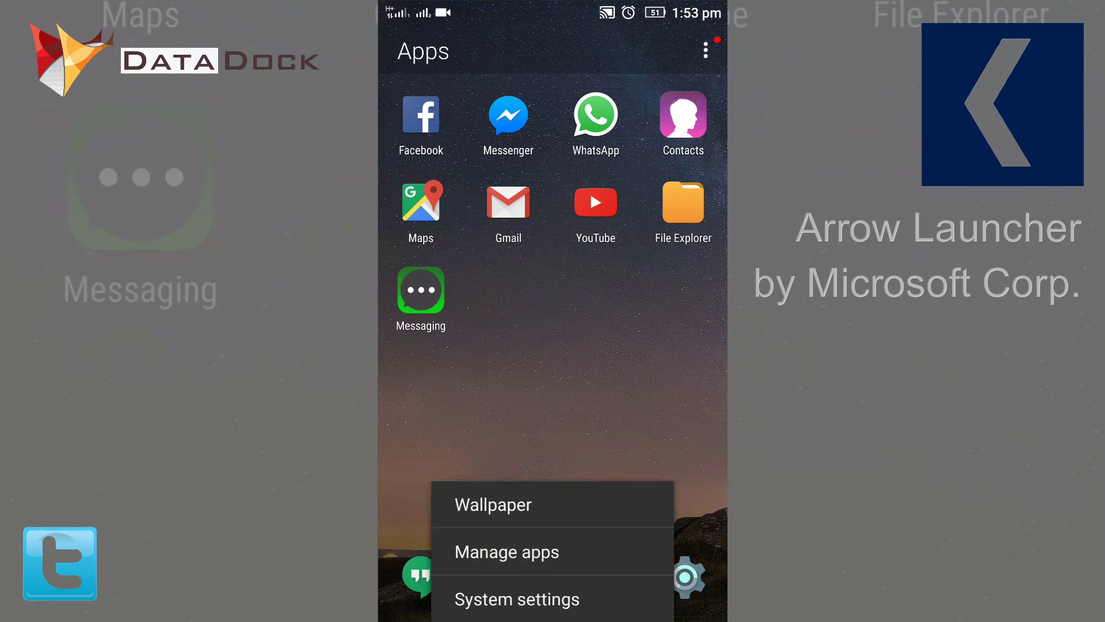
click(506, 552)
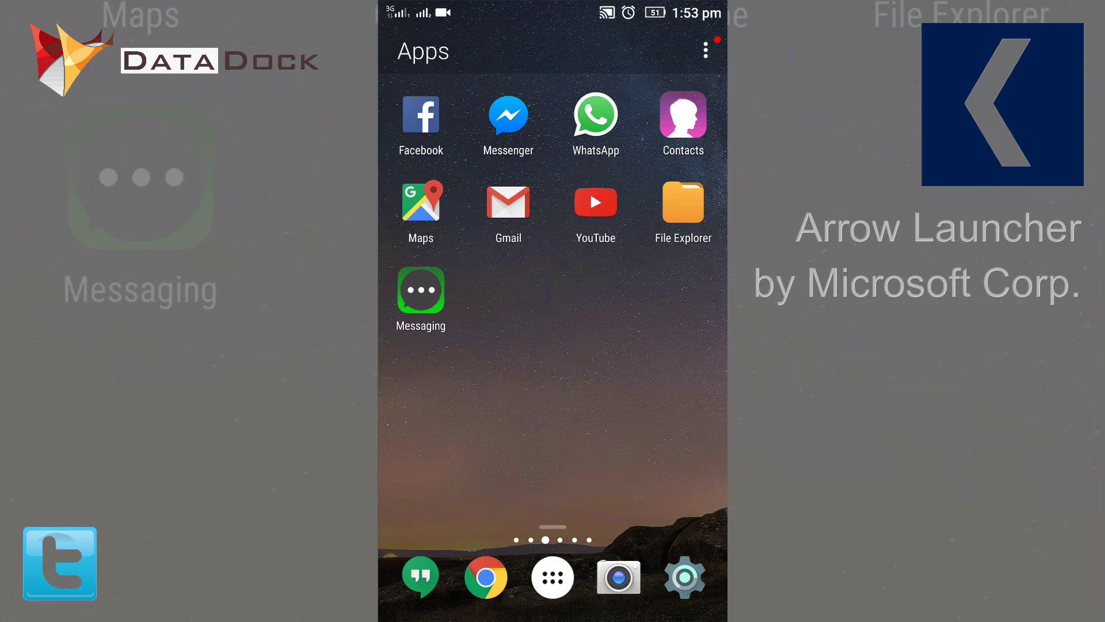
key(Menu)
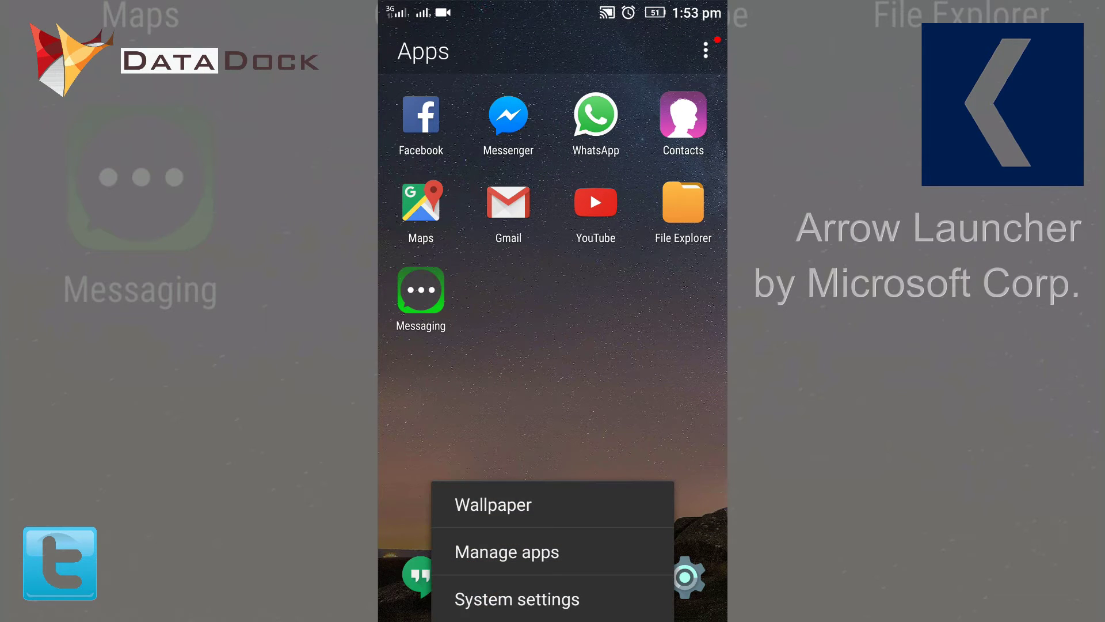
click(517, 599)
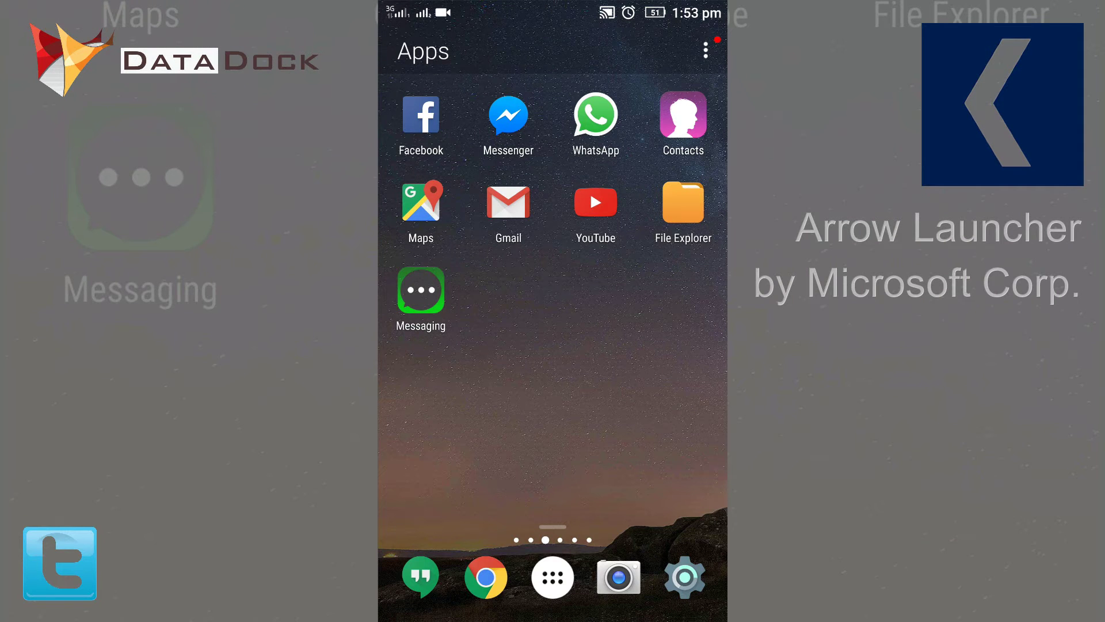
Step: Swipe across the People and Apps pages over to the Recent page
drag(633, 345, 437, 346)
scroll(553, 311, down, 10)
scroll(552, 311, up, 10)
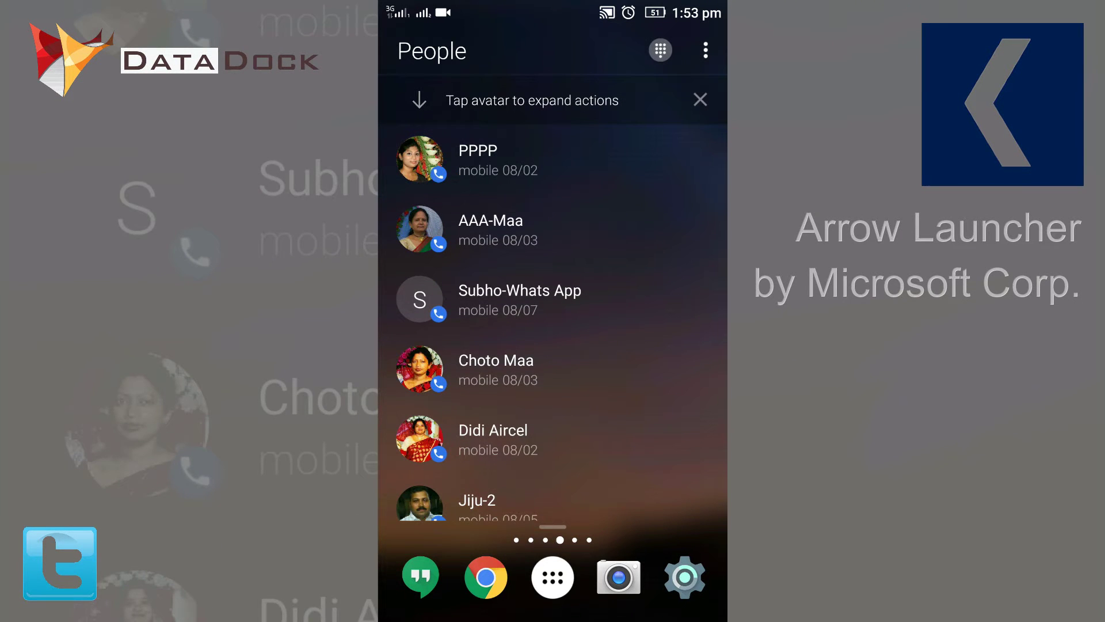
drag(461, 346, 634, 346)
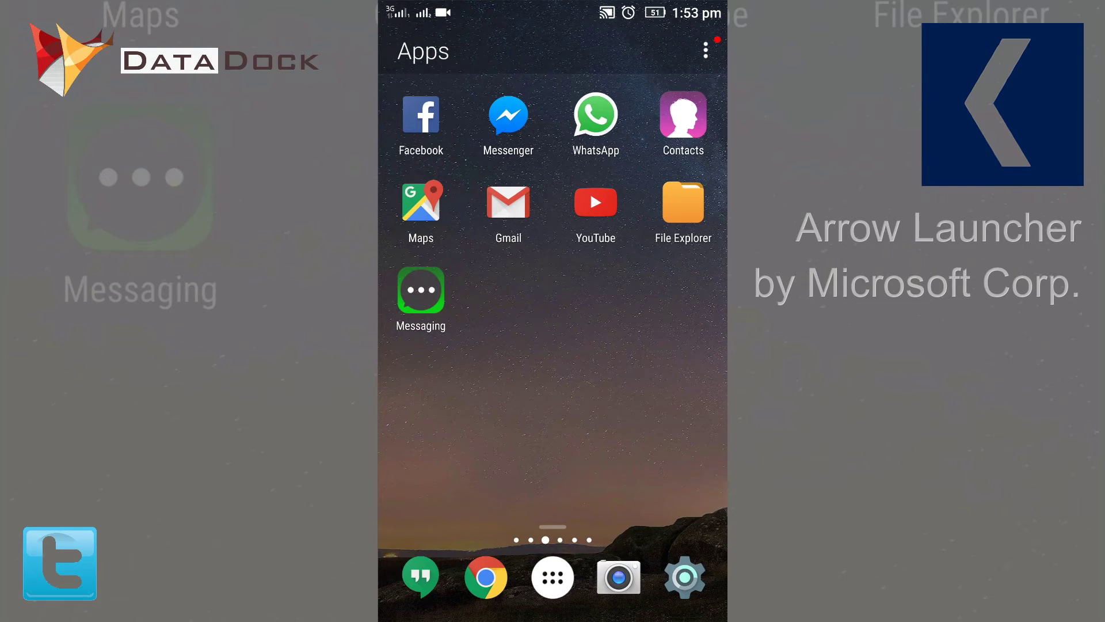
mouse_move(633, 346)
mouse_down()
mouse_move(461, 345)
mouse_move(633, 345)
mouse_up()
scroll(552, 311, down, 5)
scroll(553, 311, up, 5)
drag(461, 346, 633, 345)
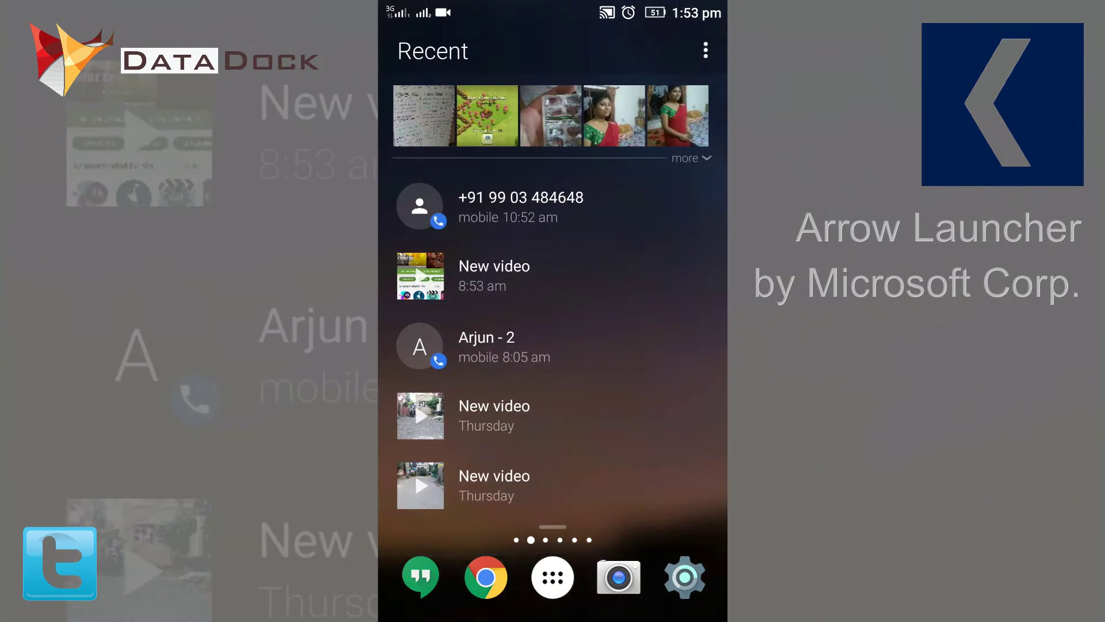
Step: Scroll through the recent calls, photos and videos and back to the top
scroll(553, 311, down, 3)
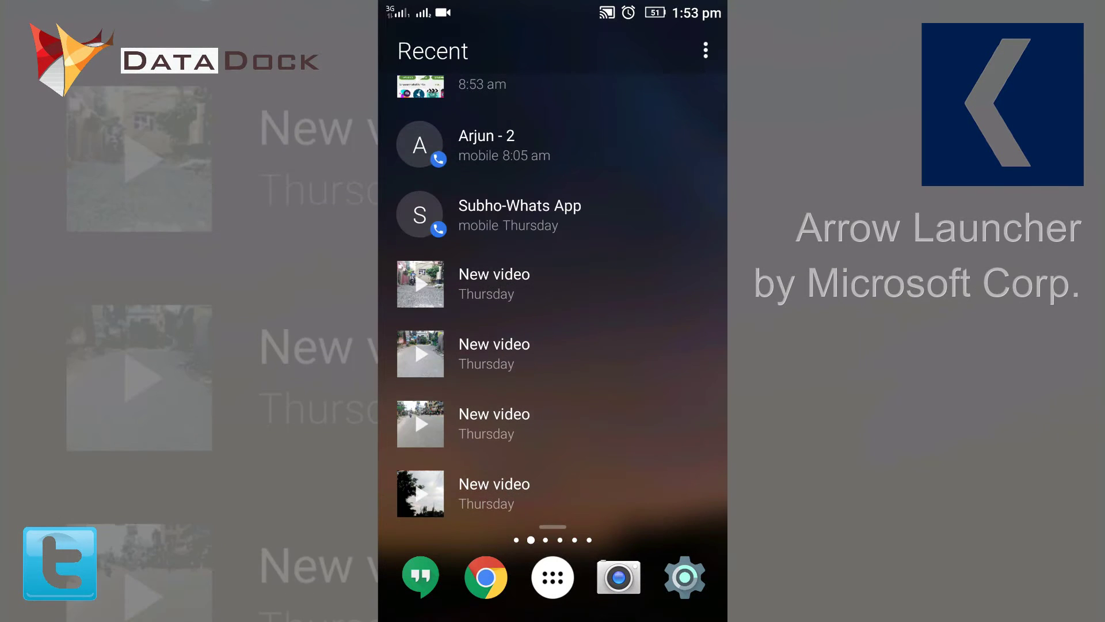
scroll(553, 311, up, 5)
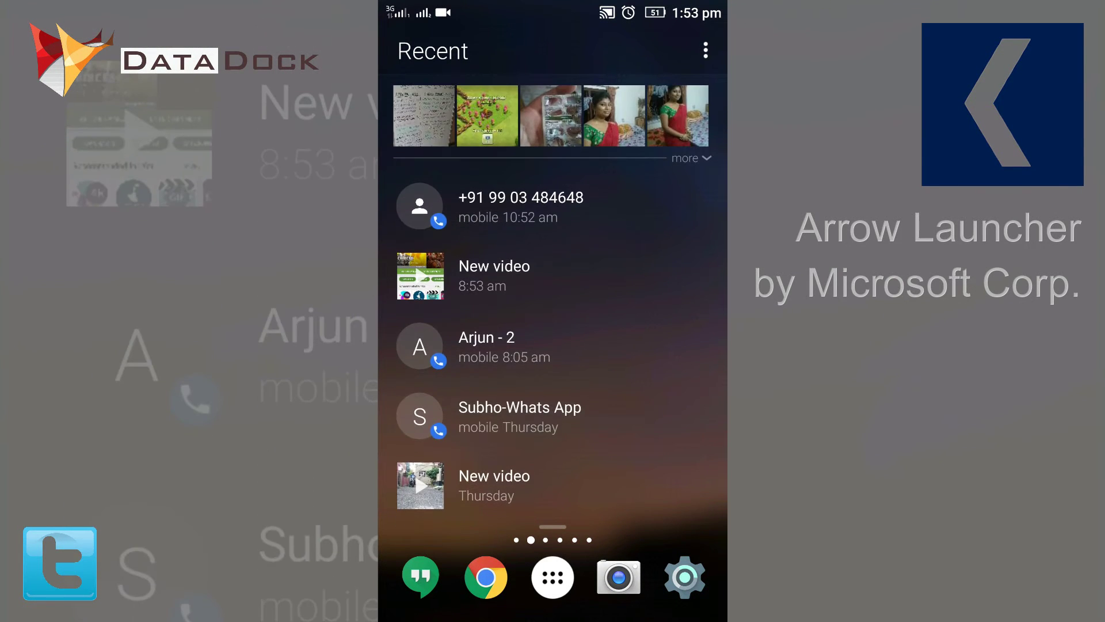
scroll(553, 311, down, 4)
scroll(552, 311, down, 2)
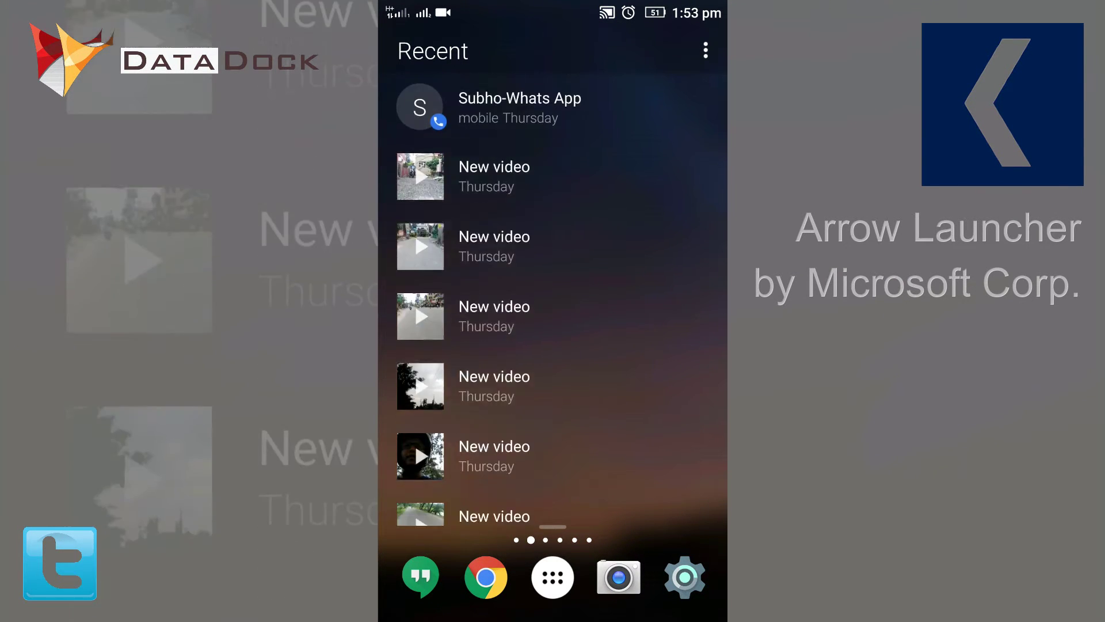
scroll(553, 311, down, 1)
scroll(553, 311, down, 2)
scroll(553, 311, down, 1)
scroll(553, 311, down, 3)
scroll(553, 311, down, 1)
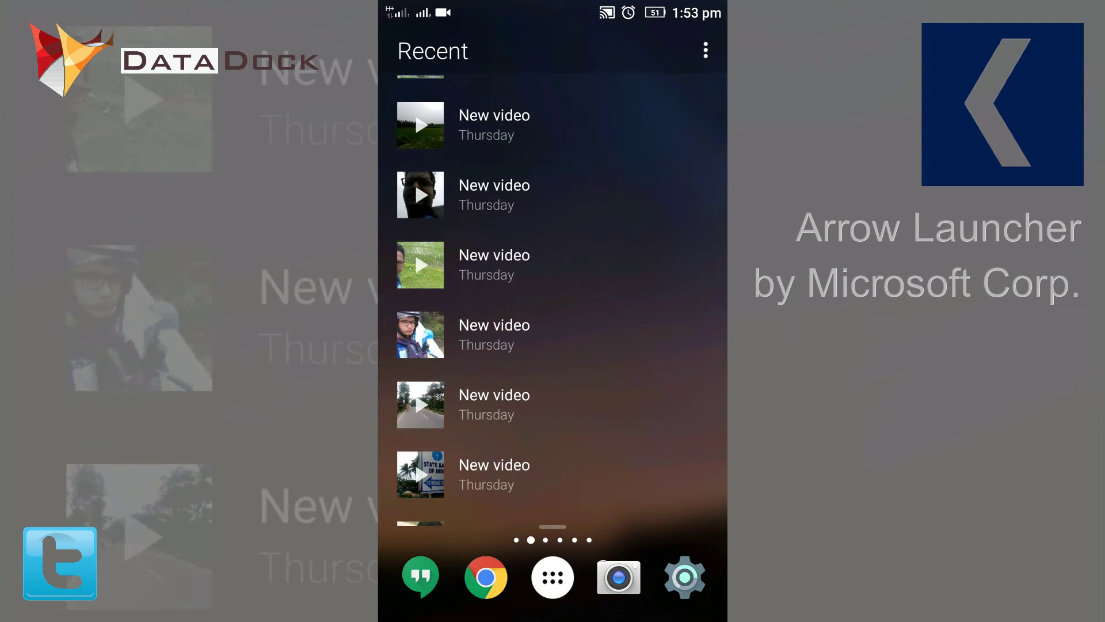
scroll(553, 311, up, 2)
scroll(553, 311, up, 2)
scroll(553, 311, up, 2)
scroll(553, 311, up, 3)
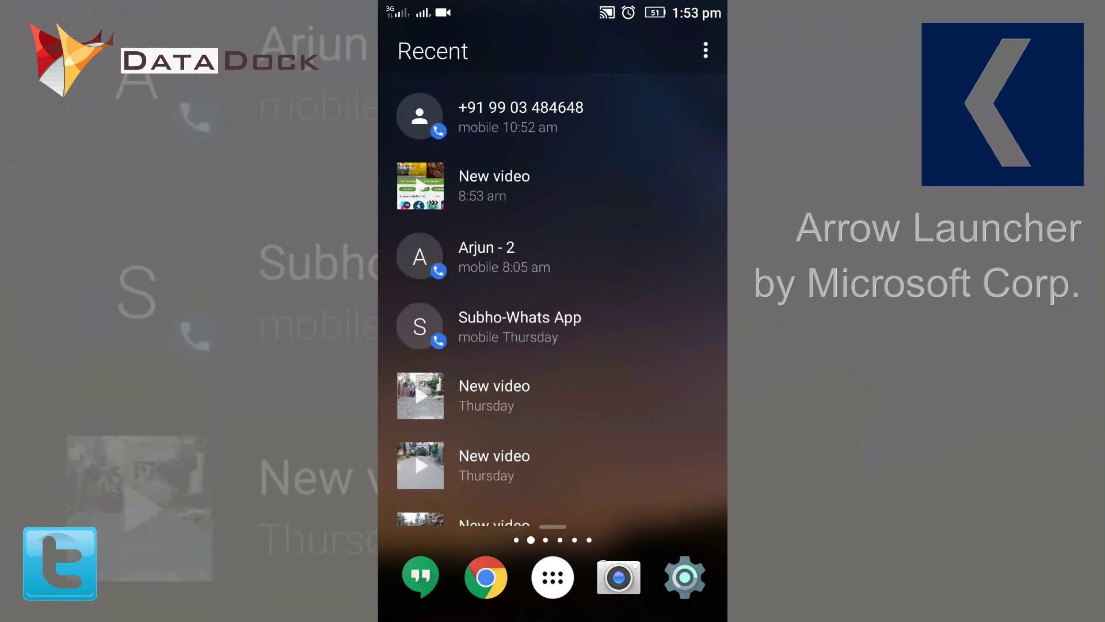
scroll(553, 311, up, 1)
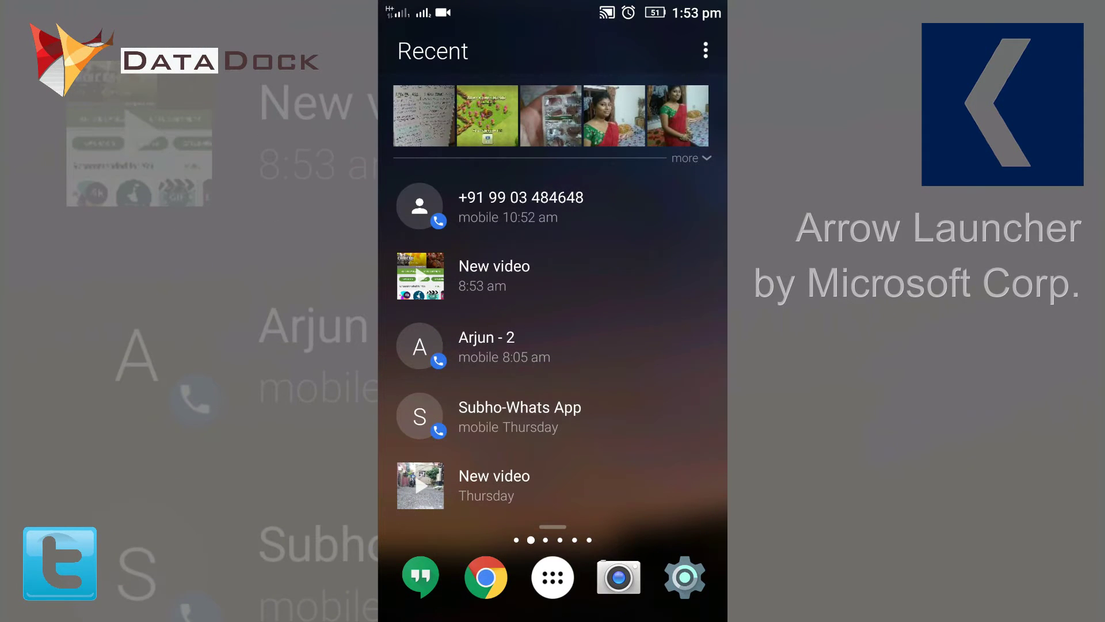
Step: Drag File Explorer onto Hide, then long-press the home screen for the overview
scroll(553, 311, right, 1)
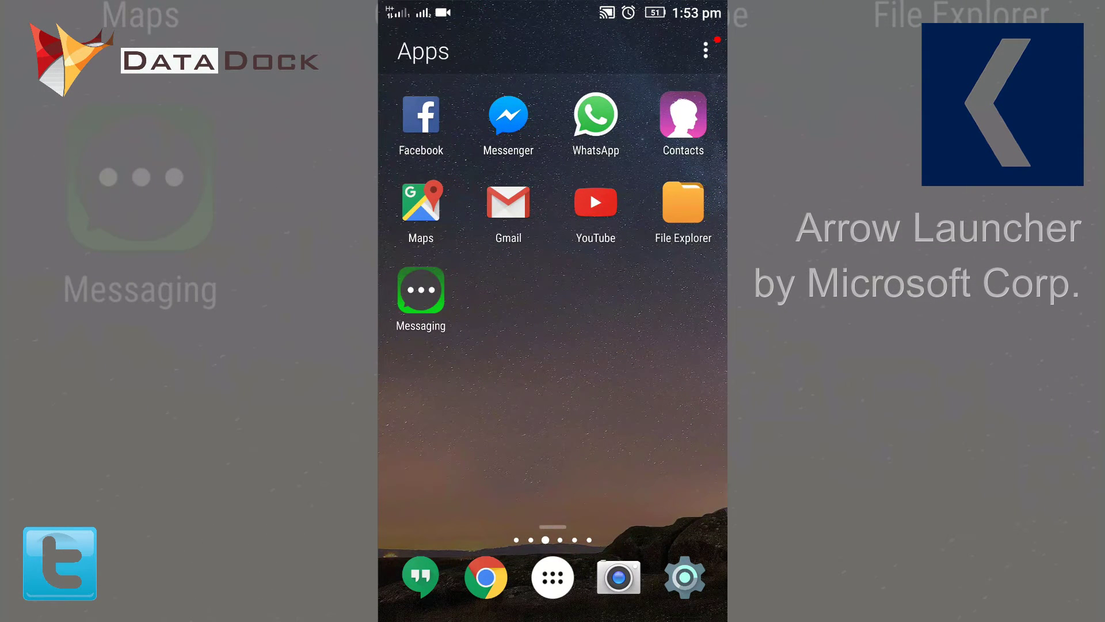
click(684, 201)
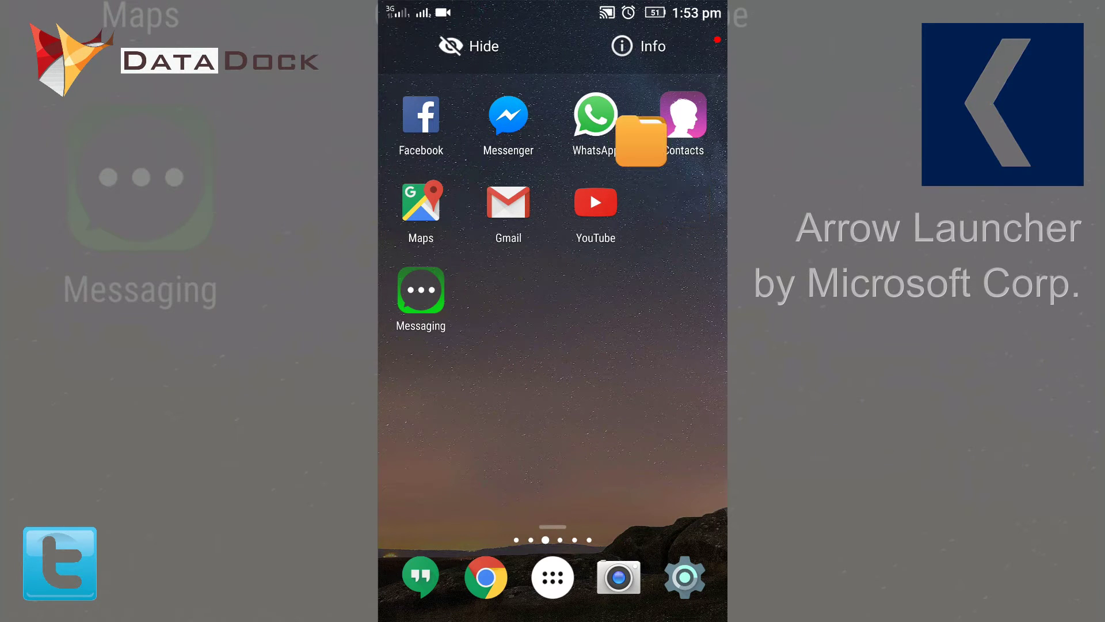
drag(683, 201, 538, 66)
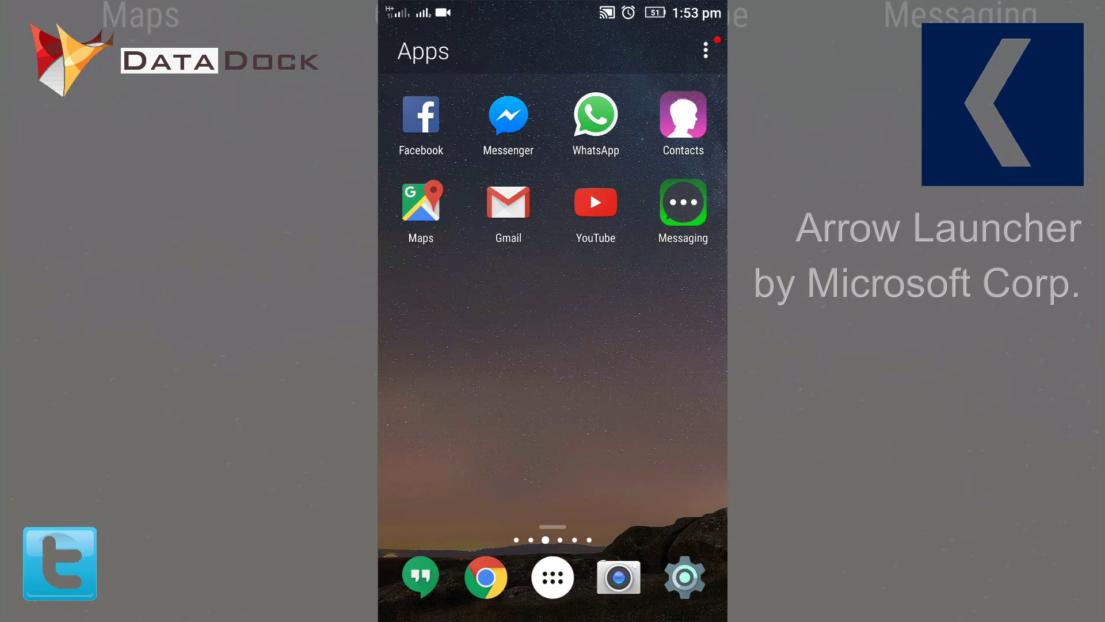
click(552, 374)
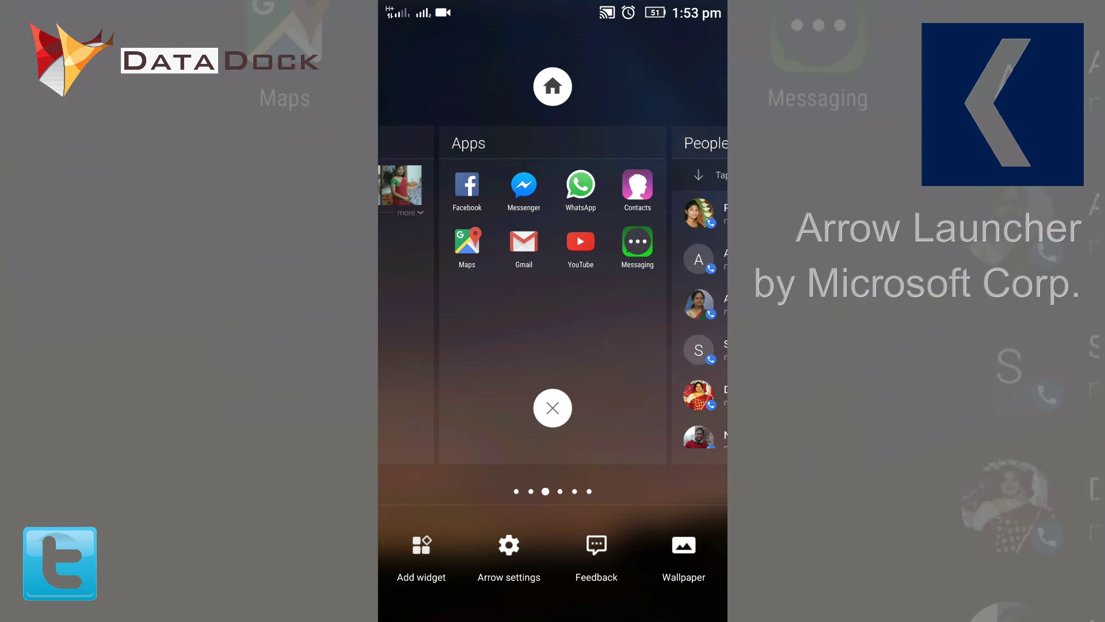
Step: Browse the Add widget list without adding any widget
click(422, 552)
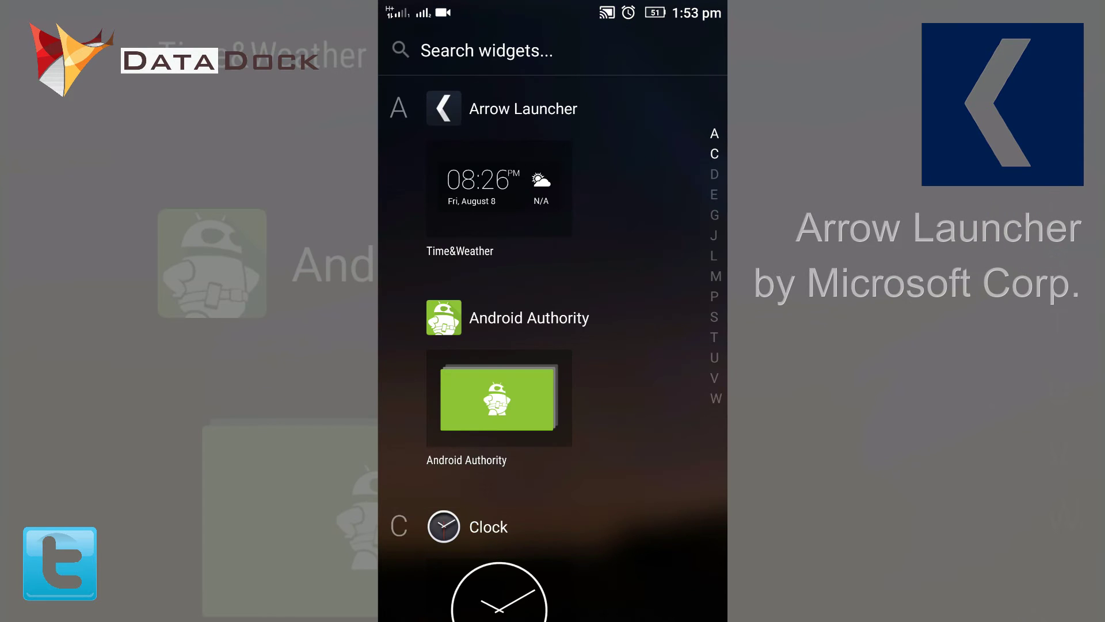
scroll(552, 346, down, 2)
scroll(553, 345, down, 10)
scroll(553, 346, down, 10)
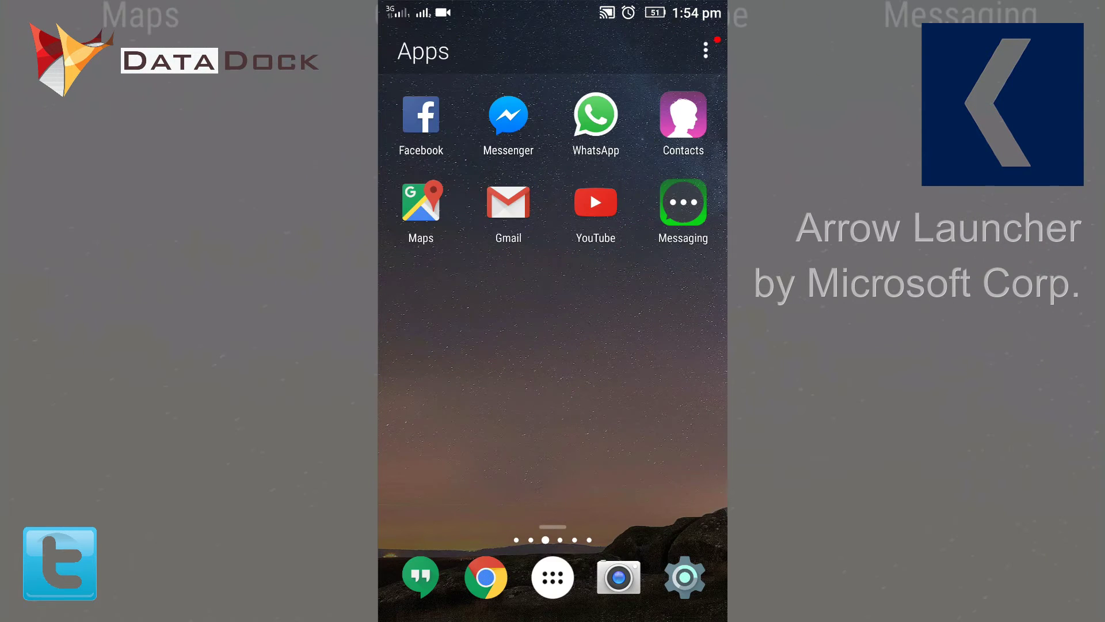
scroll(552, 345, down, 5)
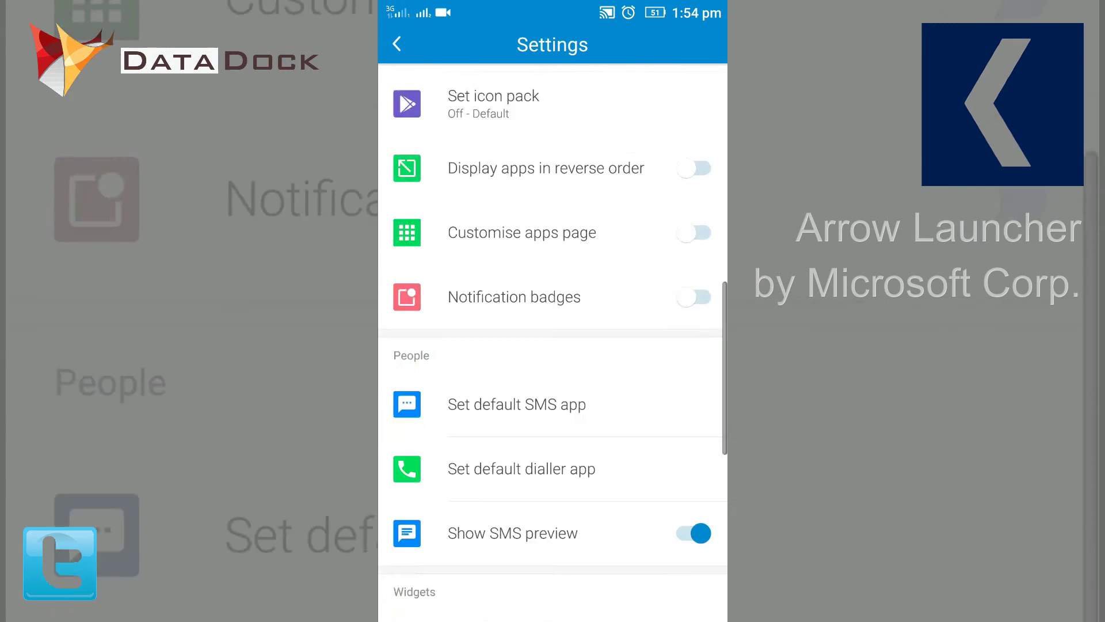
scroll(552, 346, down, 5)
scroll(553, 345, up, 2)
scroll(553, 345, up, 10)
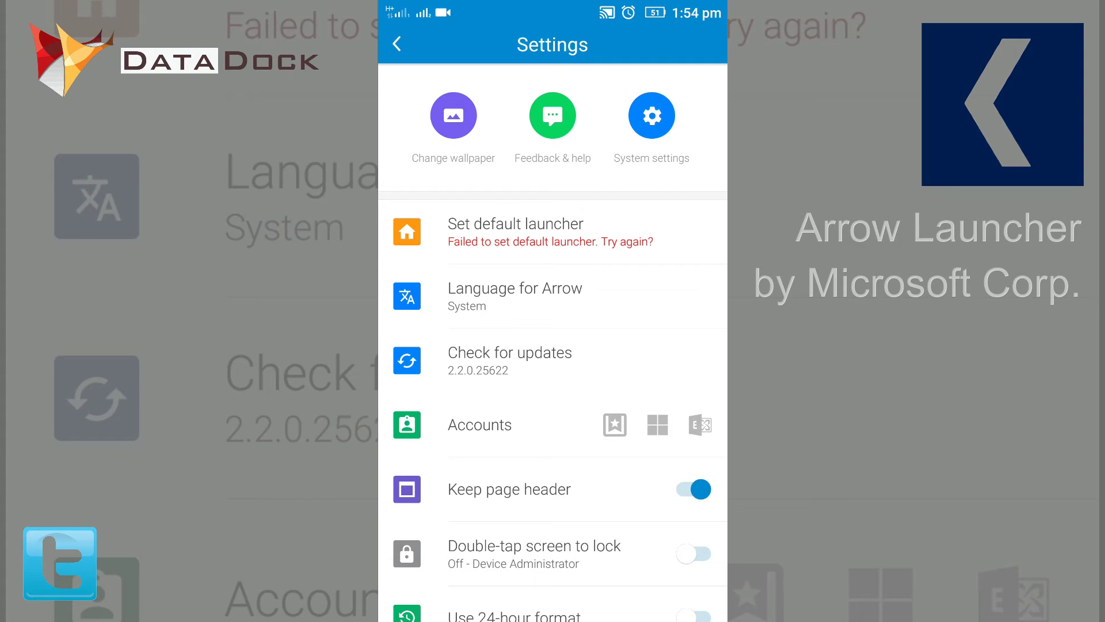
click(515, 295)
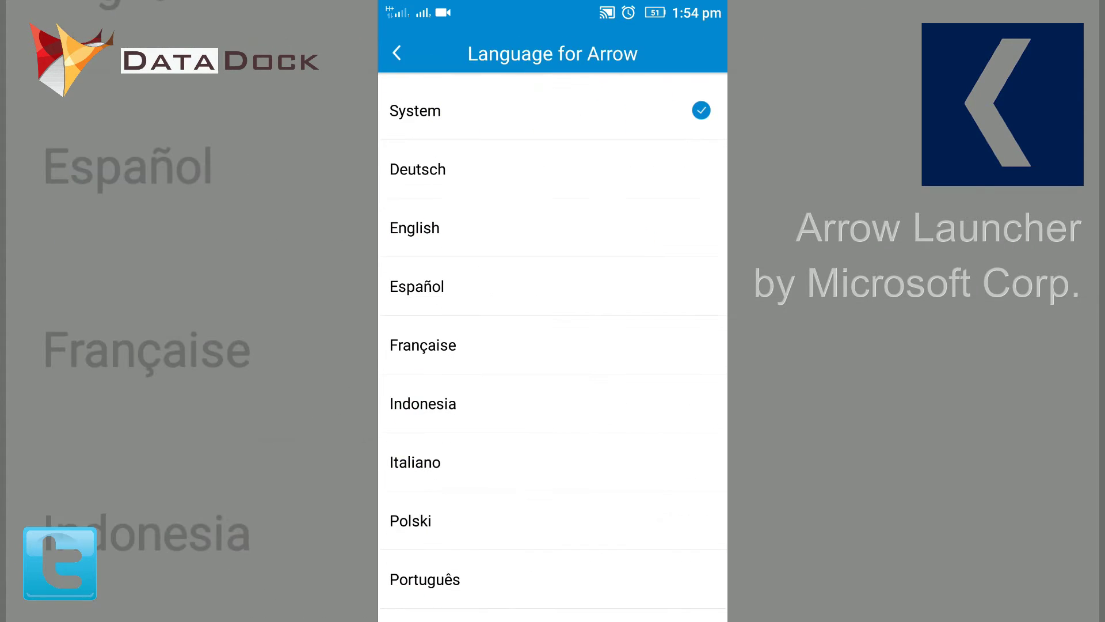
scroll(553, 345, down, 5)
scroll(553, 345, up, 5)
key(Escape)
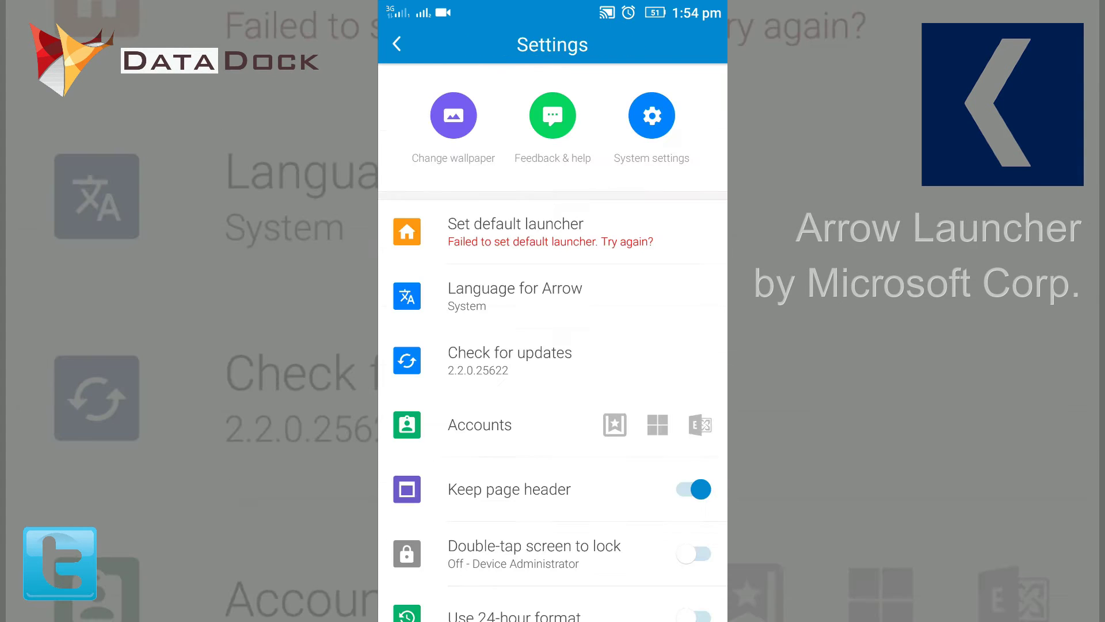
scroll(552, 345, down, 3)
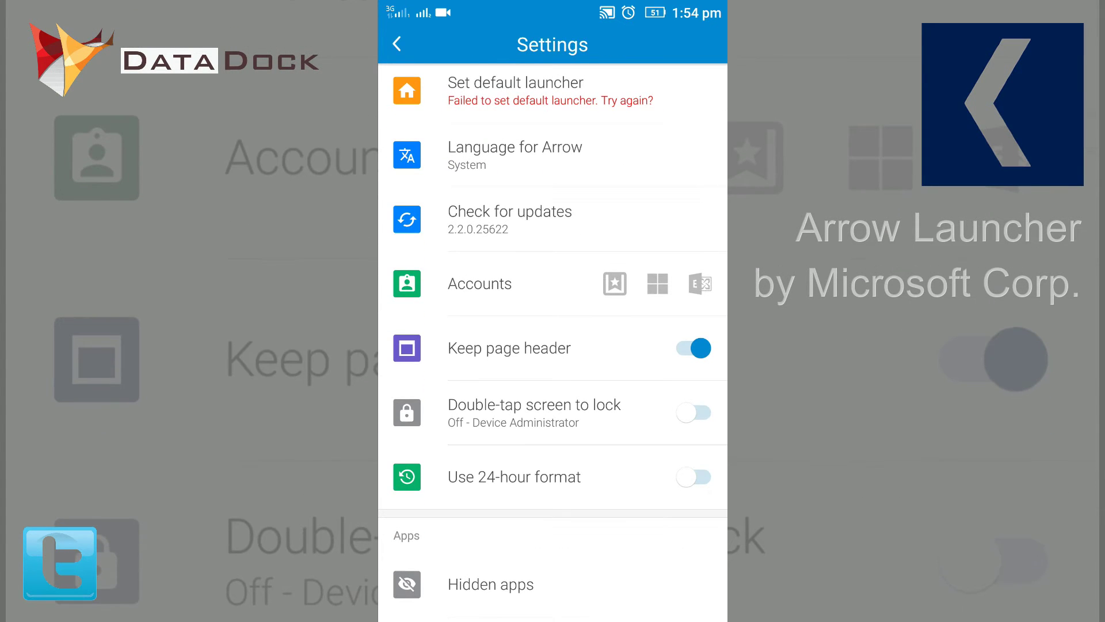
click(479, 284)
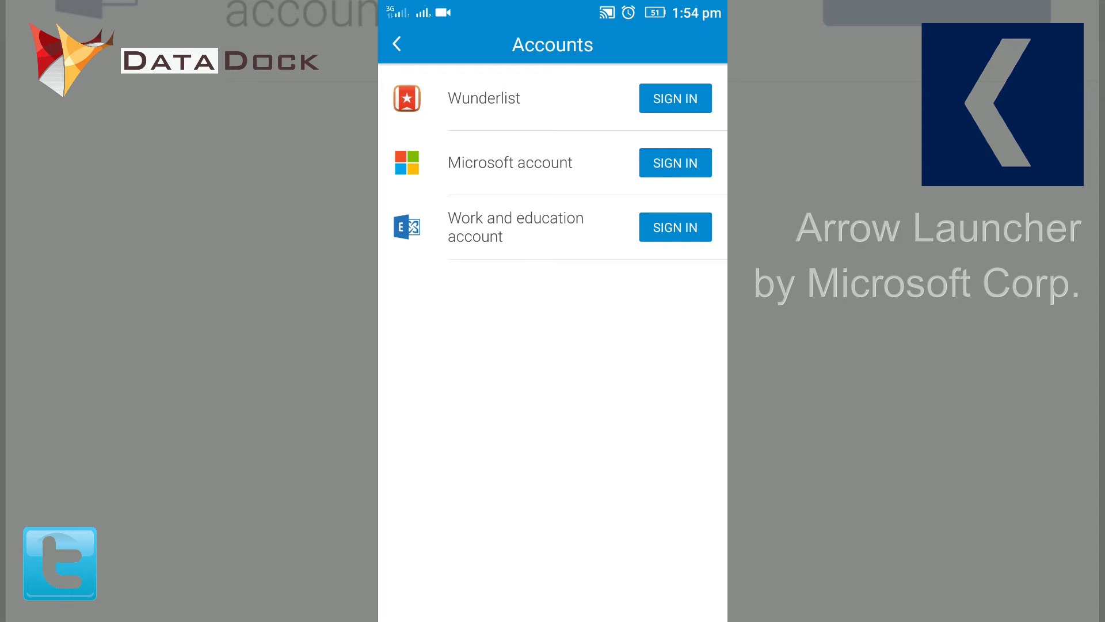
key(Escape)
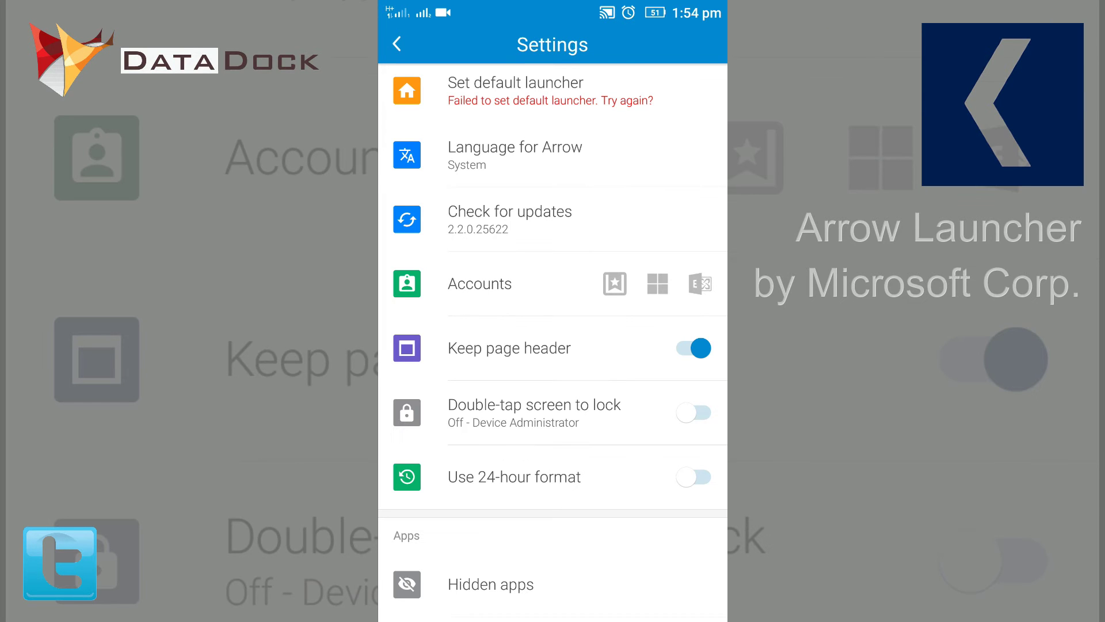
scroll(553, 346, down, 4)
scroll(553, 345, up, 2)
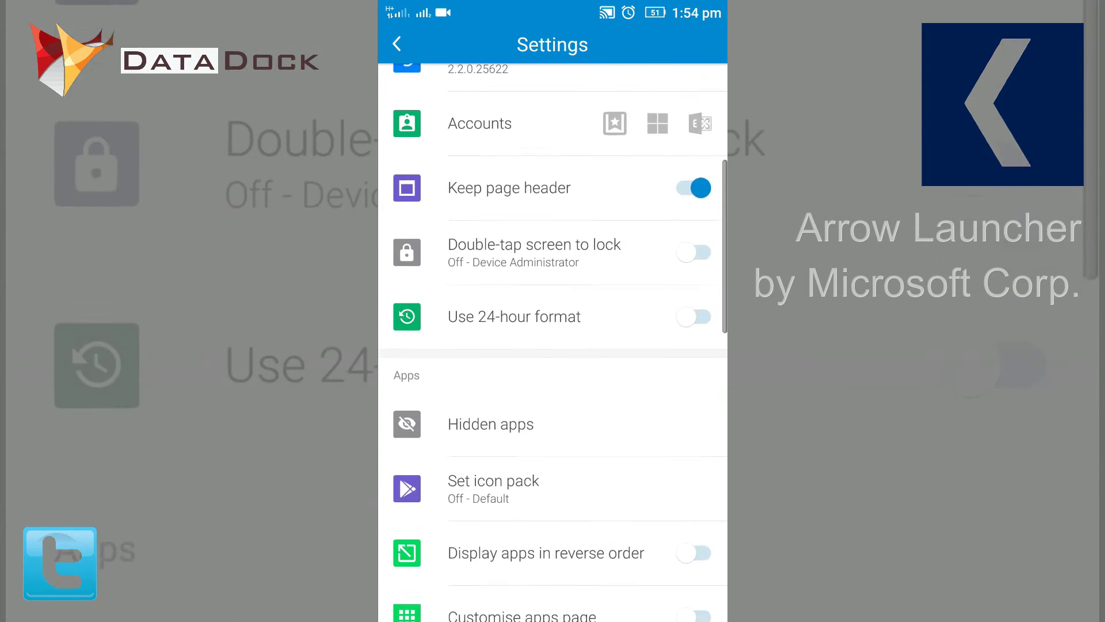
scroll(553, 345, up, 2)
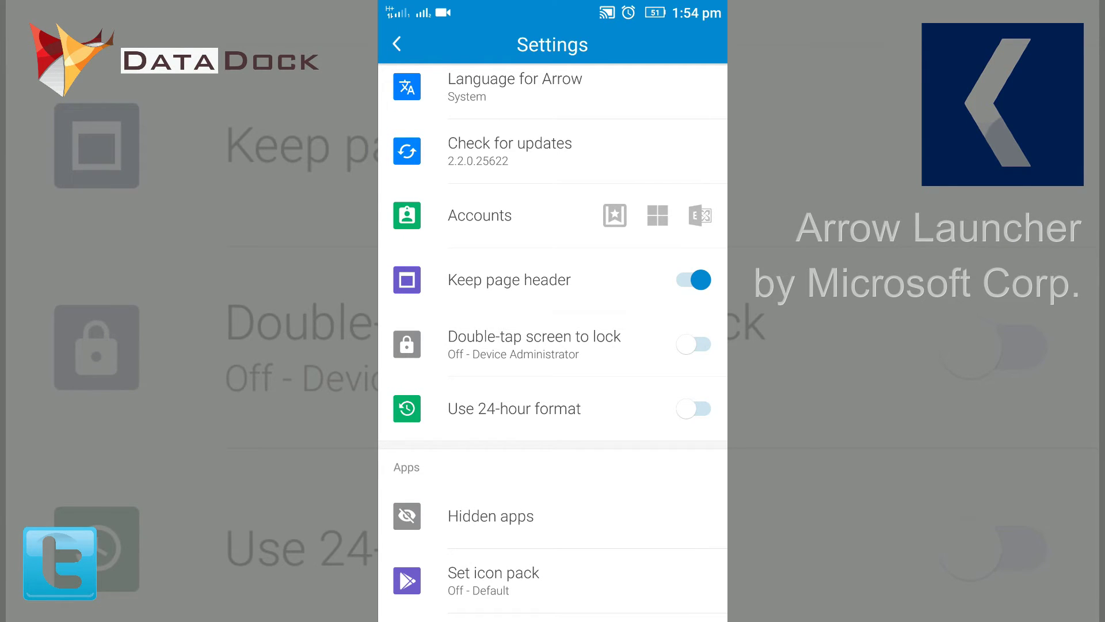
scroll(553, 345, down, 2)
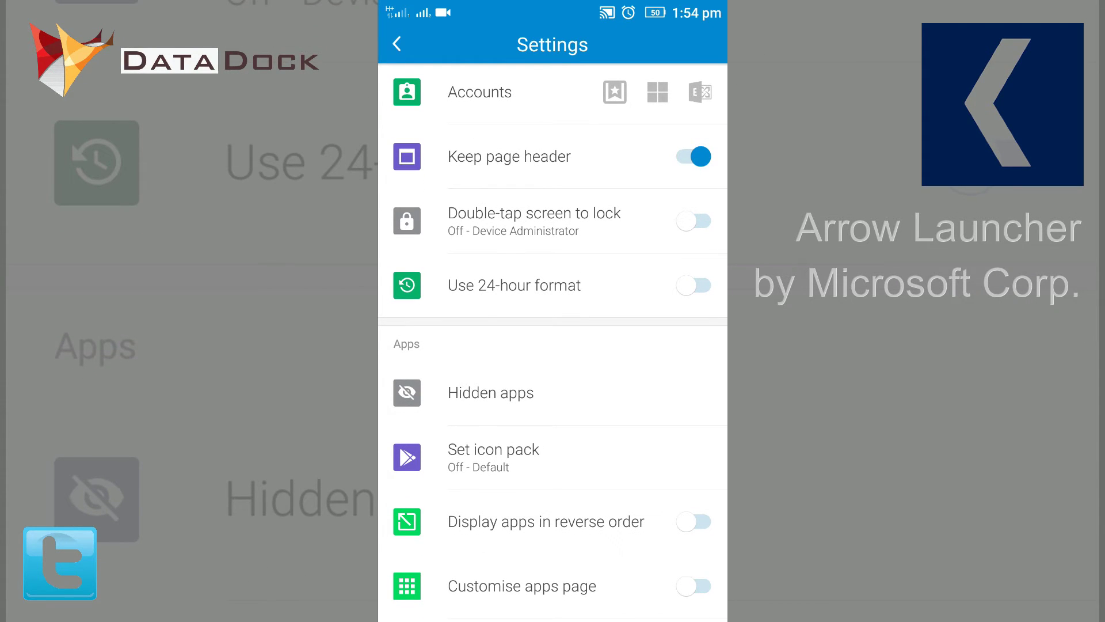
scroll(553, 345, up, 1)
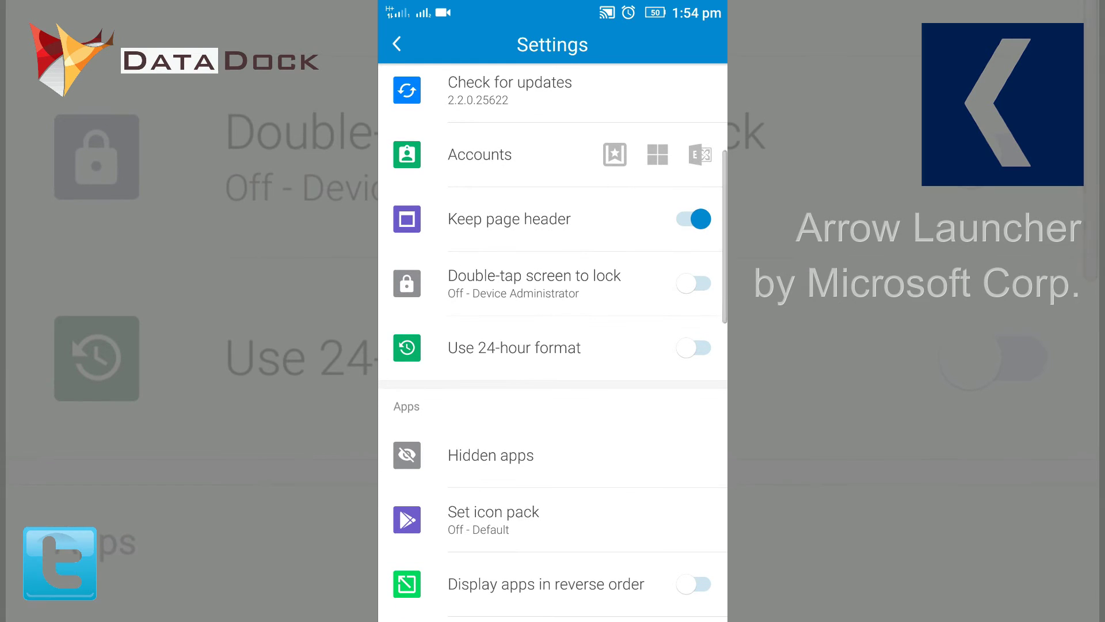
Step: Enable double-tap screen to lock with Arrow as device administrator, then press Home
click(694, 283)
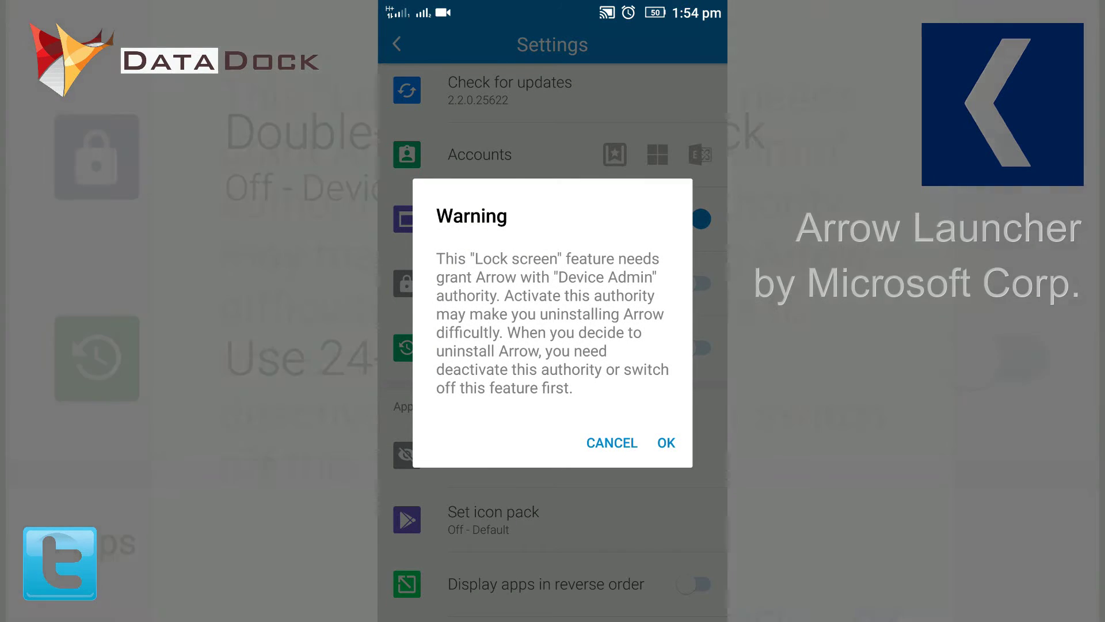
click(666, 443)
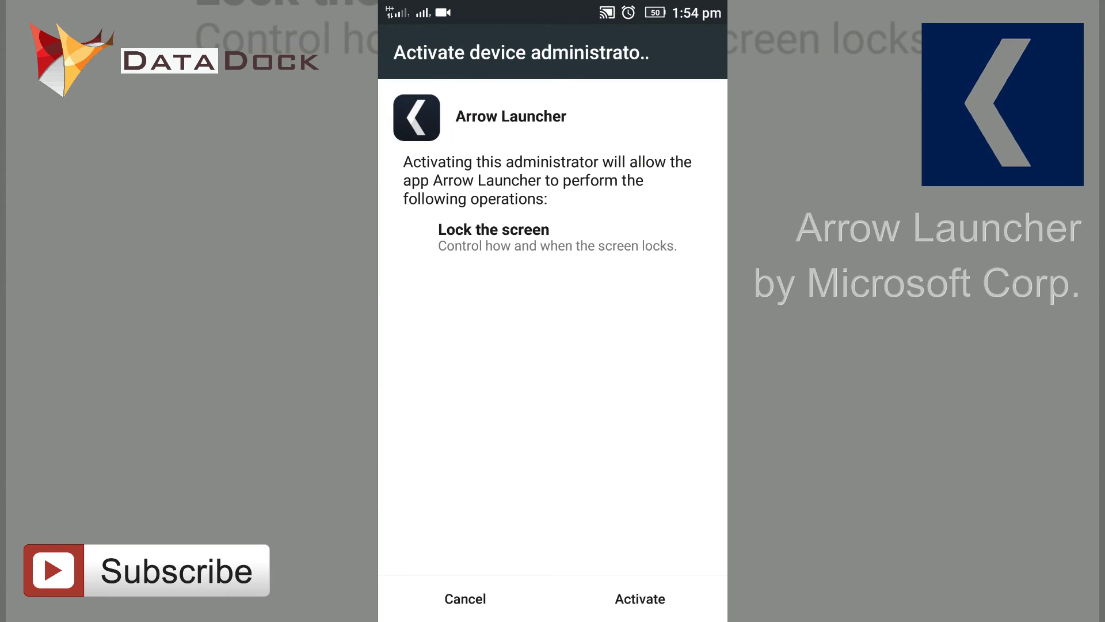
click(640, 598)
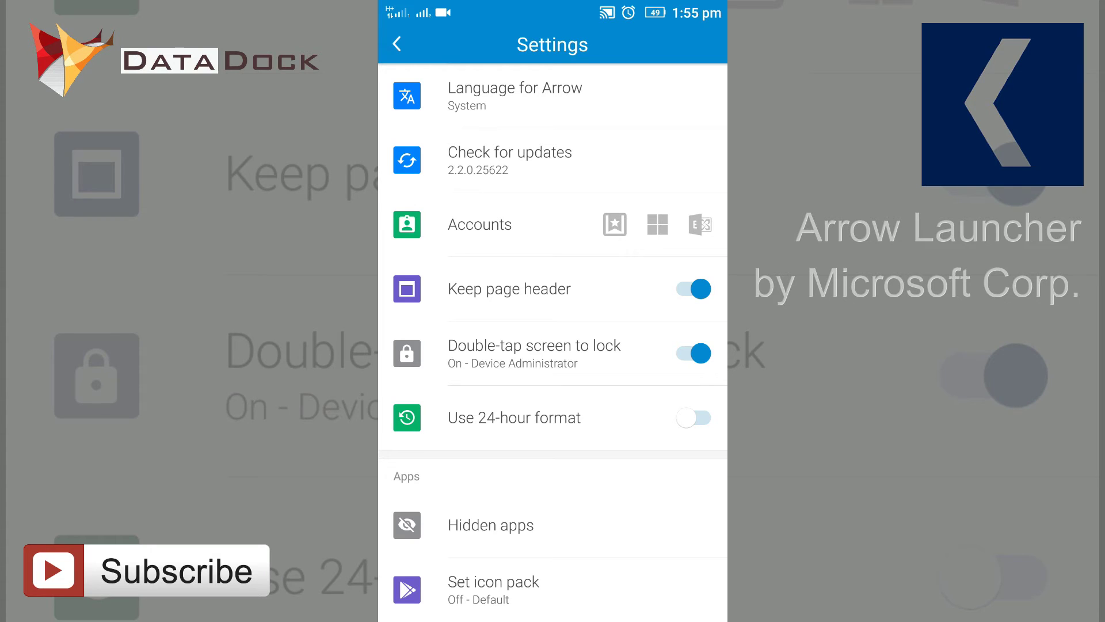
key(Home)
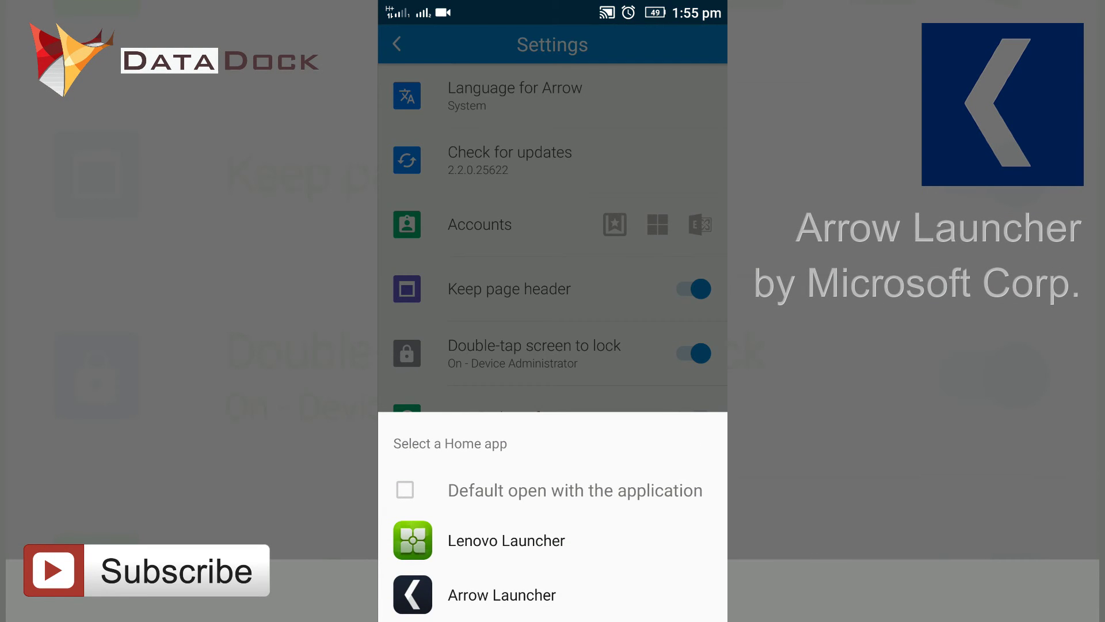
Step: Choose Arrow Launcher in the Select a Home app sheet, bringing up its page overview
click(501, 595)
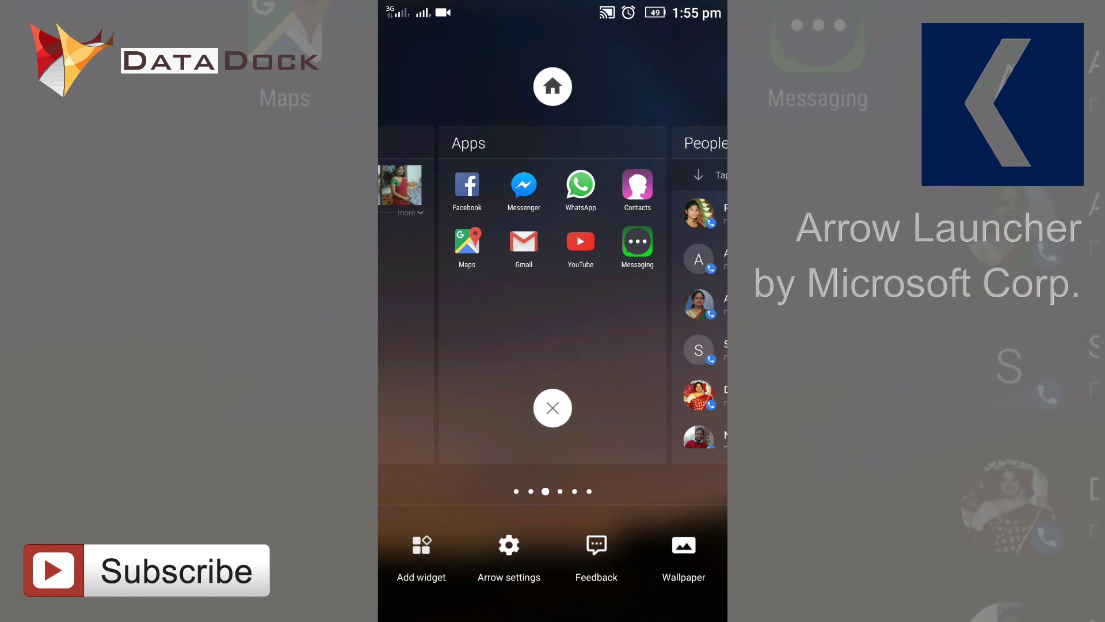
Step: Go to Arrow settings and open the Apps > Hidden apps list
click(509, 553)
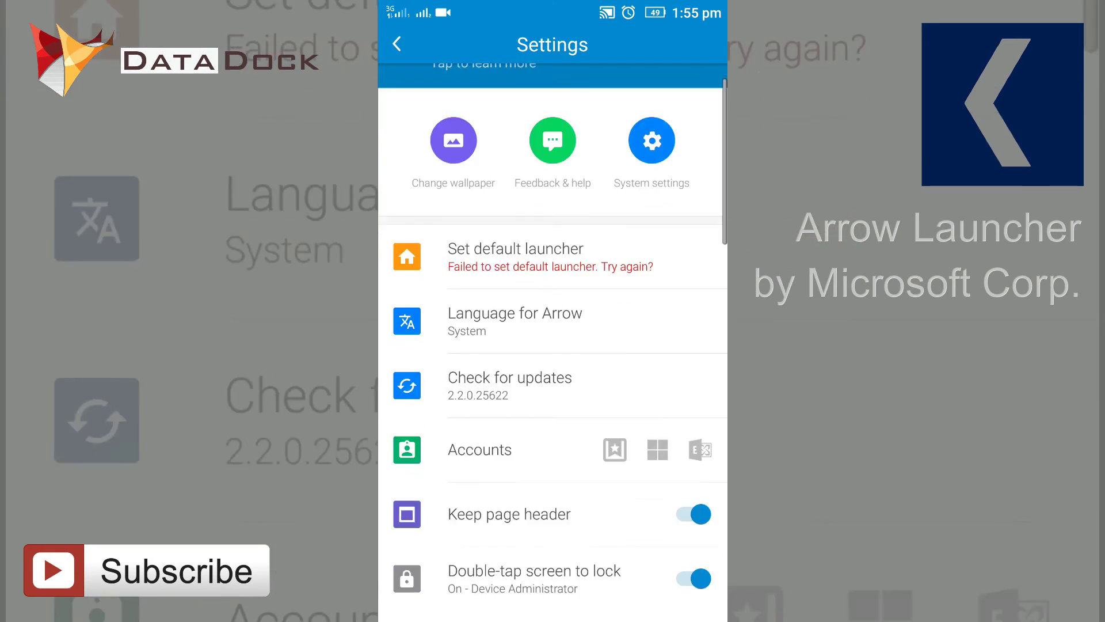
scroll(552, 345, down, 5)
scroll(553, 346, down, 3)
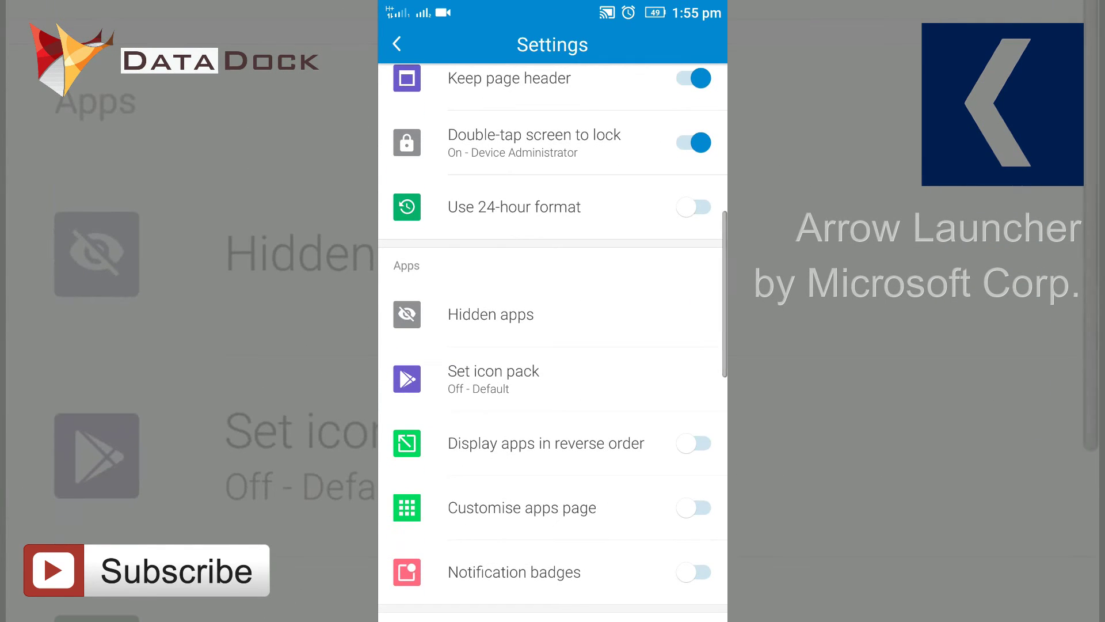
scroll(553, 345, down, 2)
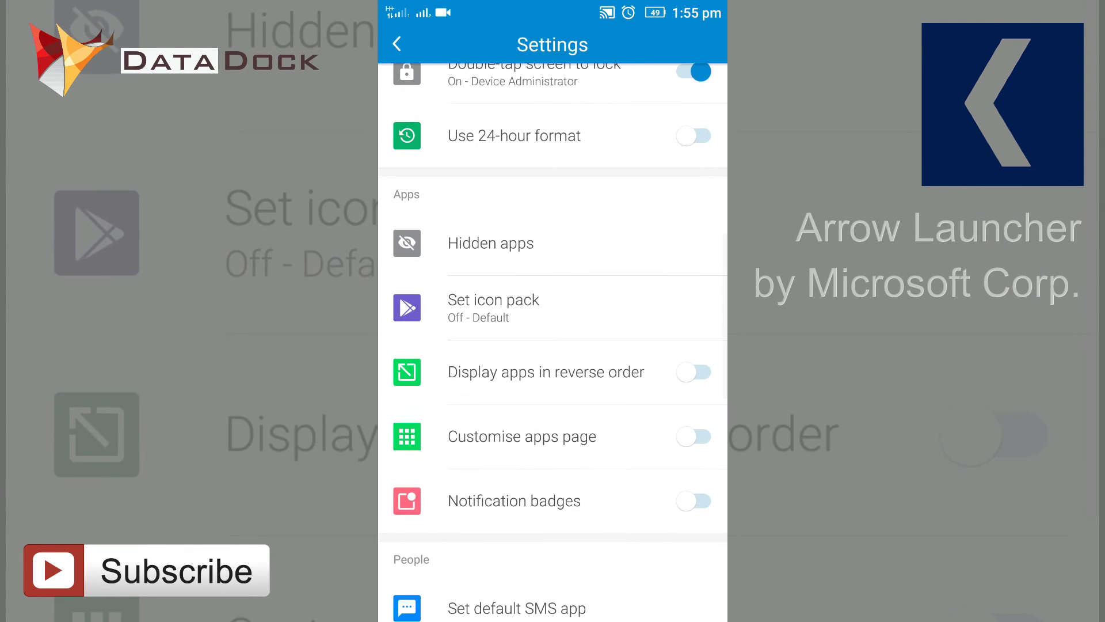
click(490, 243)
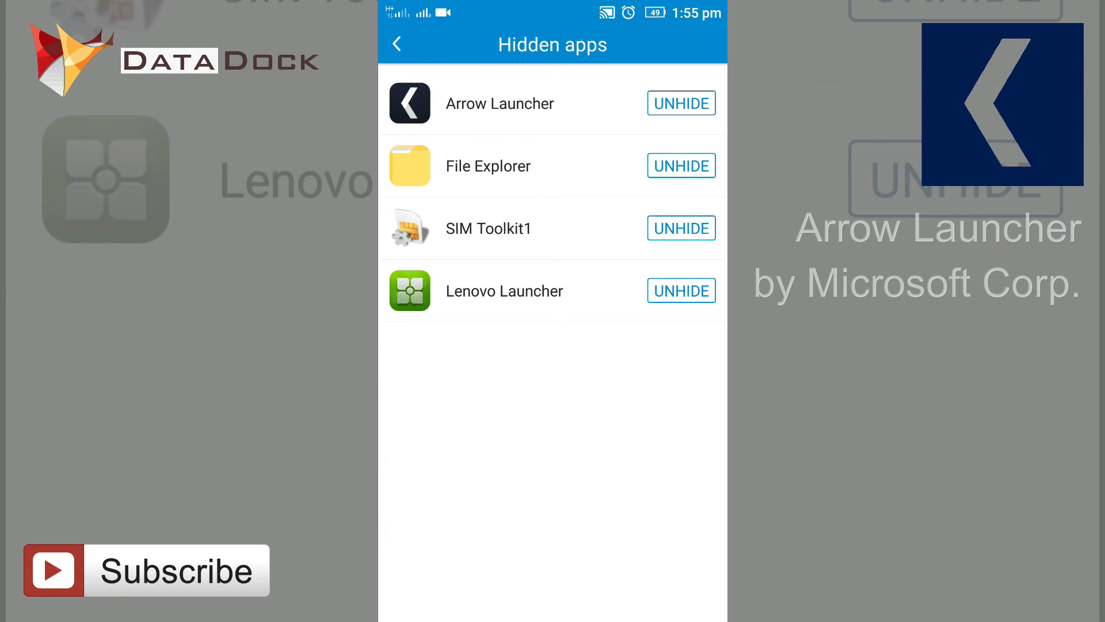
Step: Unhide Arrow Launcher, File Explorer, SIM Toolkit1 and Lenovo Launcher, emptying the hidden list
click(682, 104)
click(682, 103)
click(682, 103)
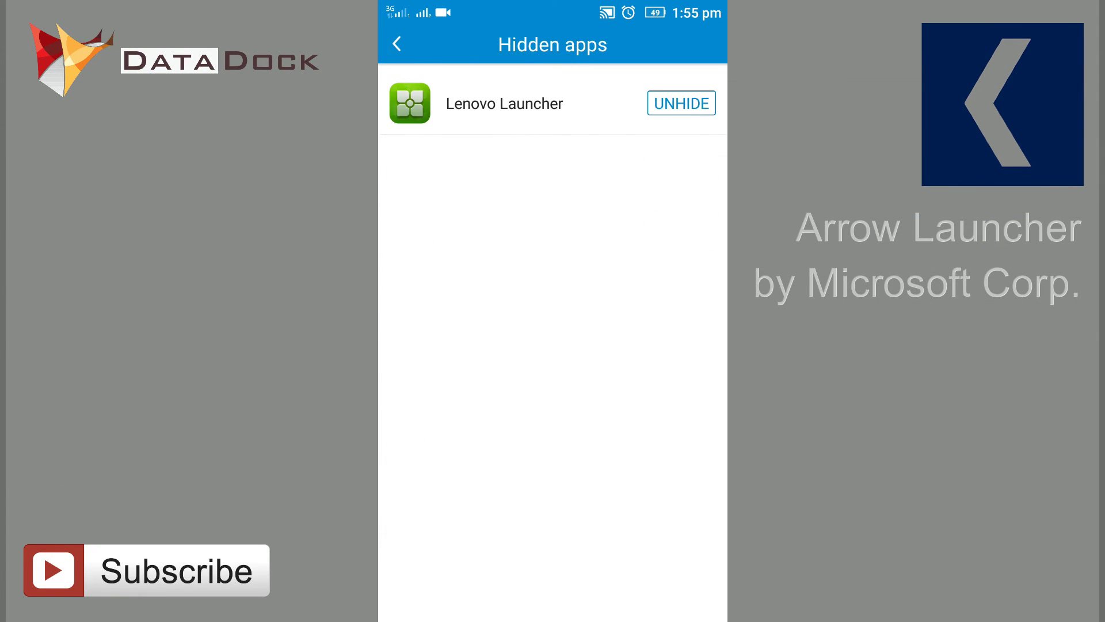
click(682, 103)
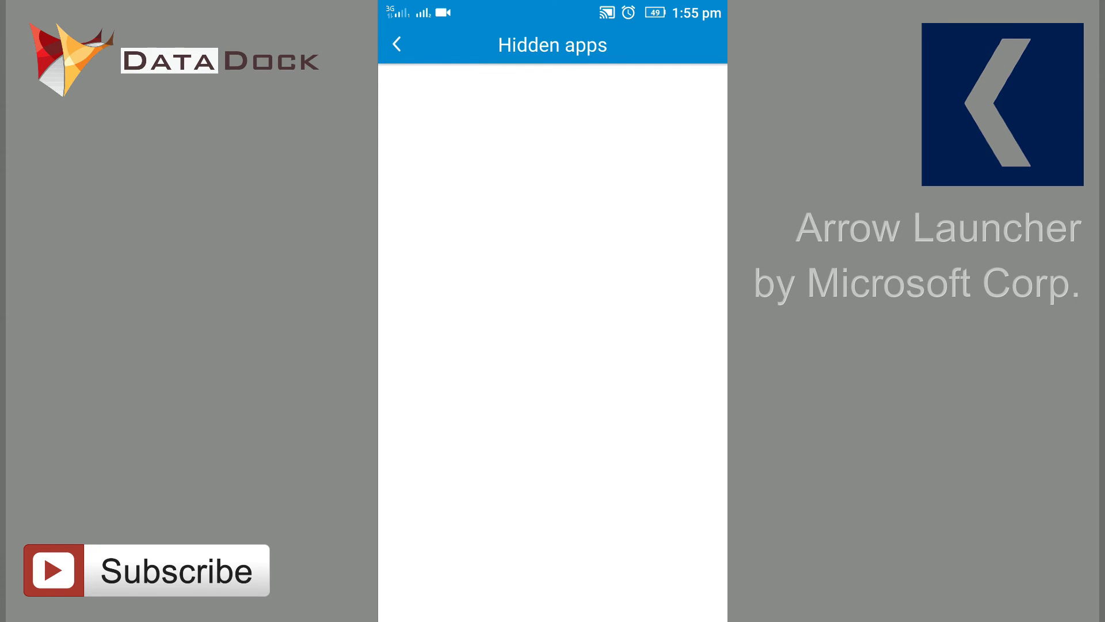
click(396, 43)
scroll(552, 345, down, 4)
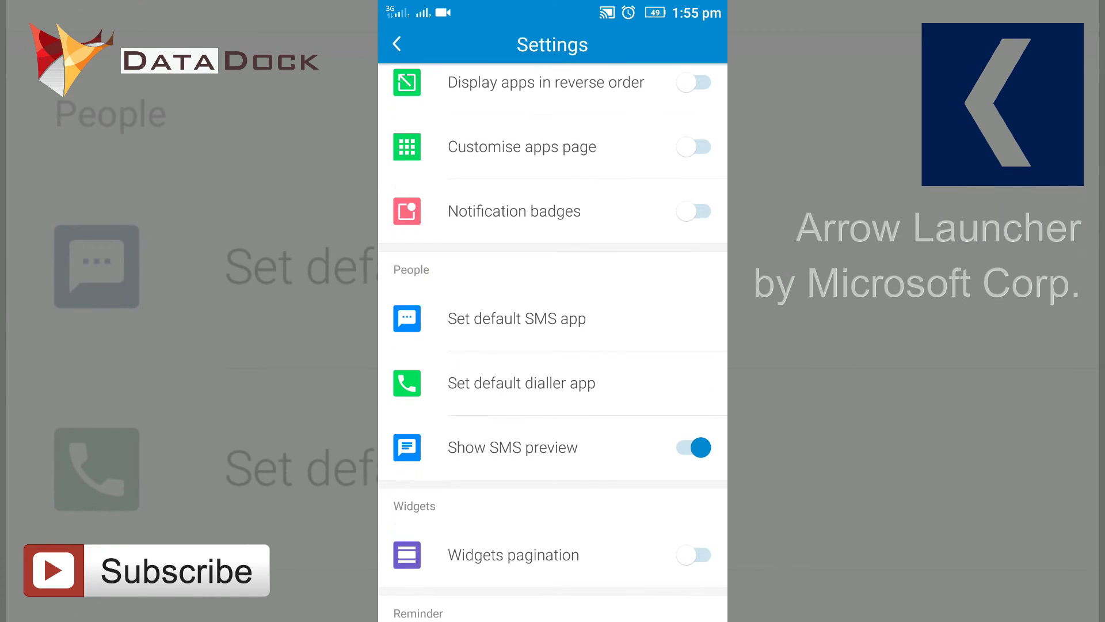